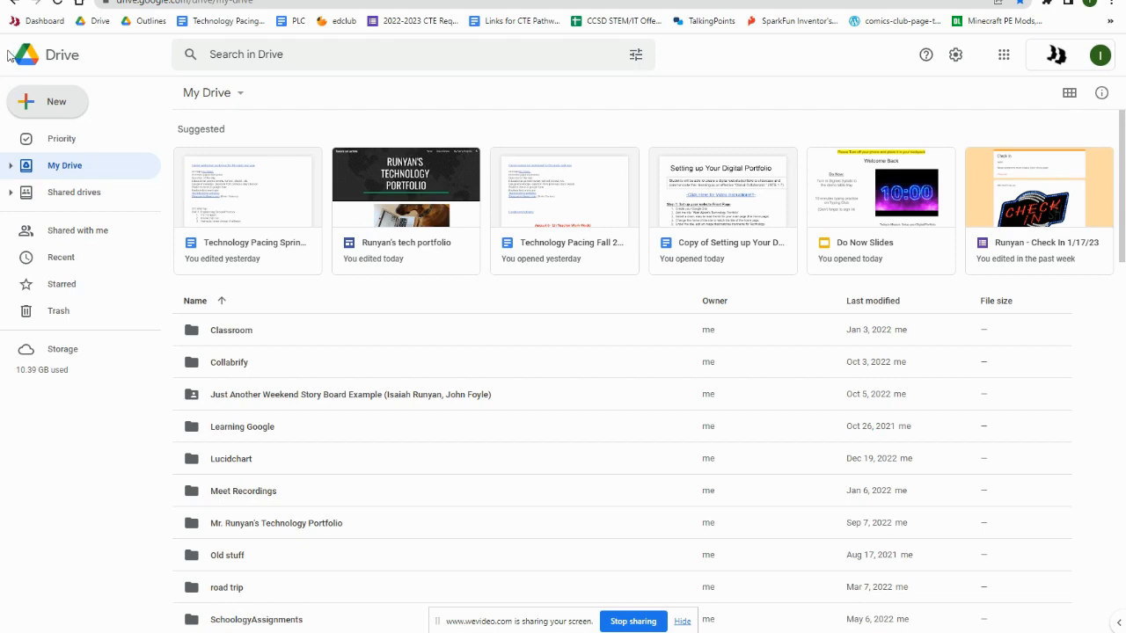
Create a new Google Jamboard from Google Drive
left_click(55, 103)
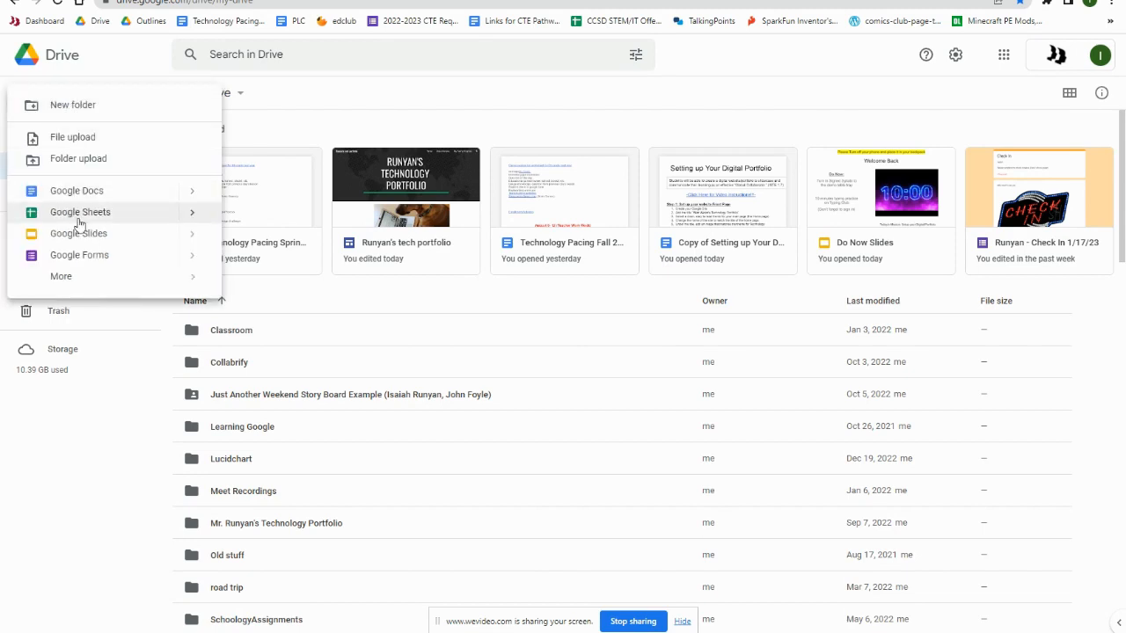
mouse_move(102, 283)
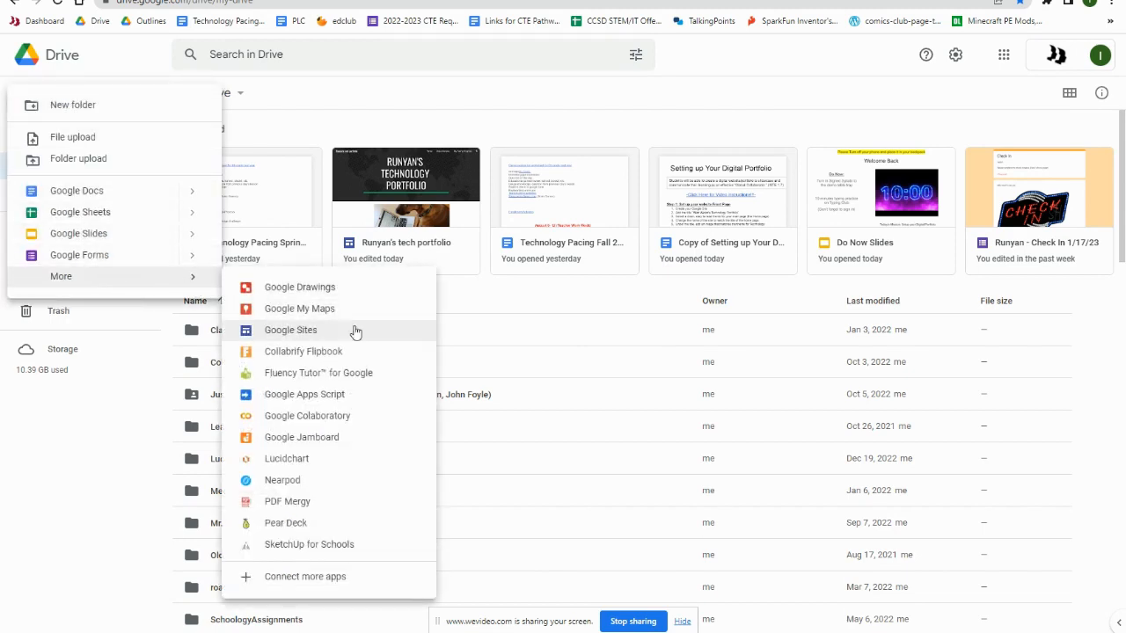
left_click(320, 440)
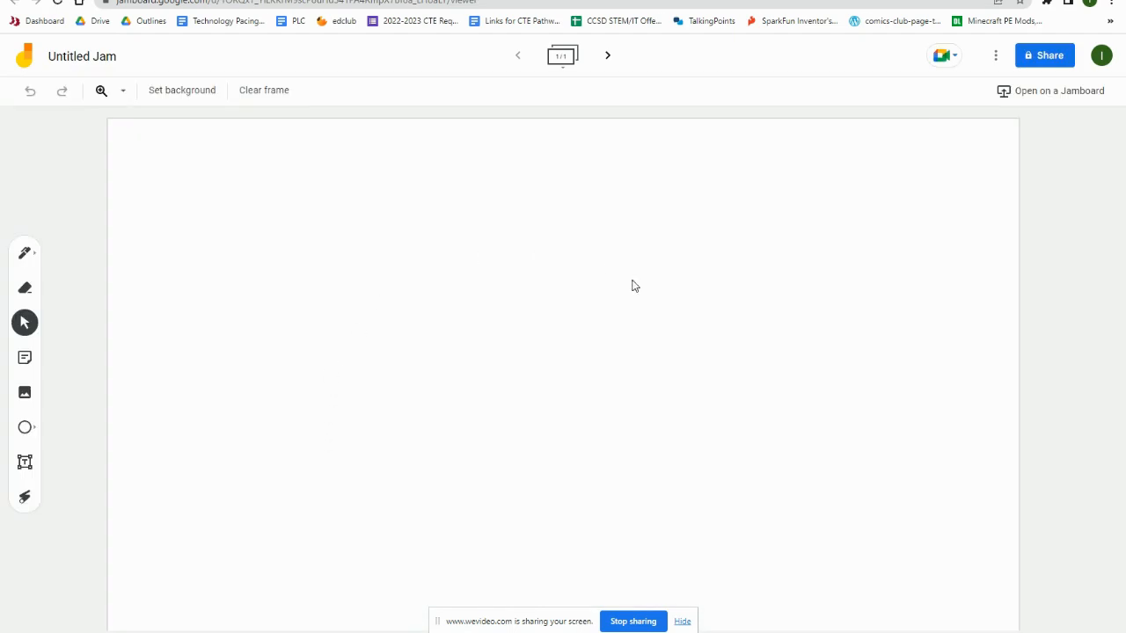
Rename the untitled jam as "My first Jam Board"
left_click(102, 62)
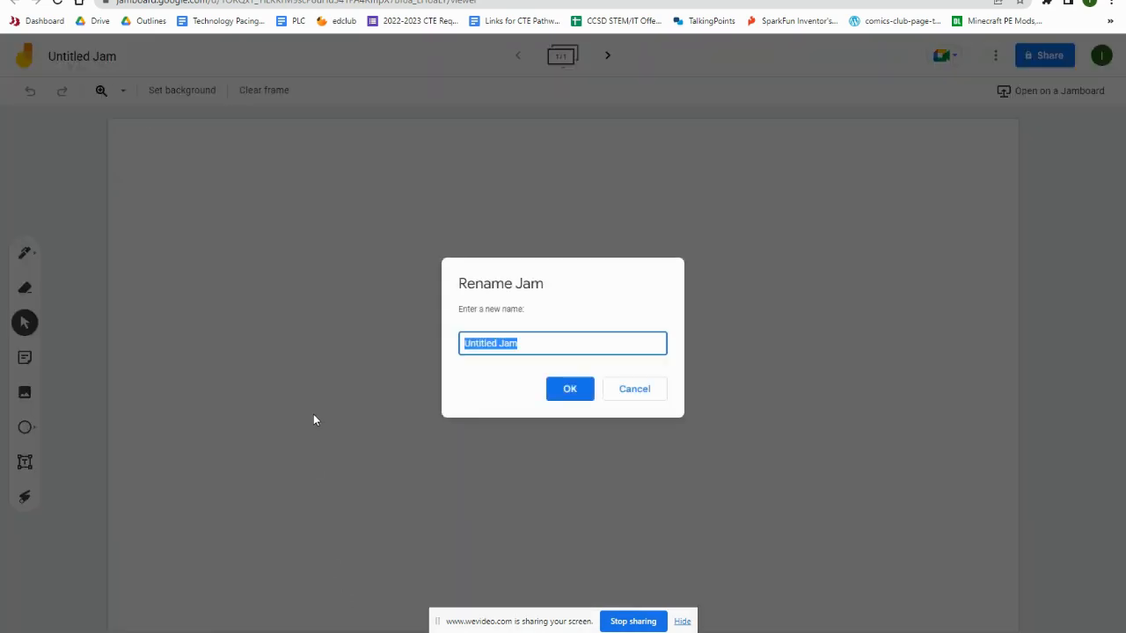
type("My first Jam Board")
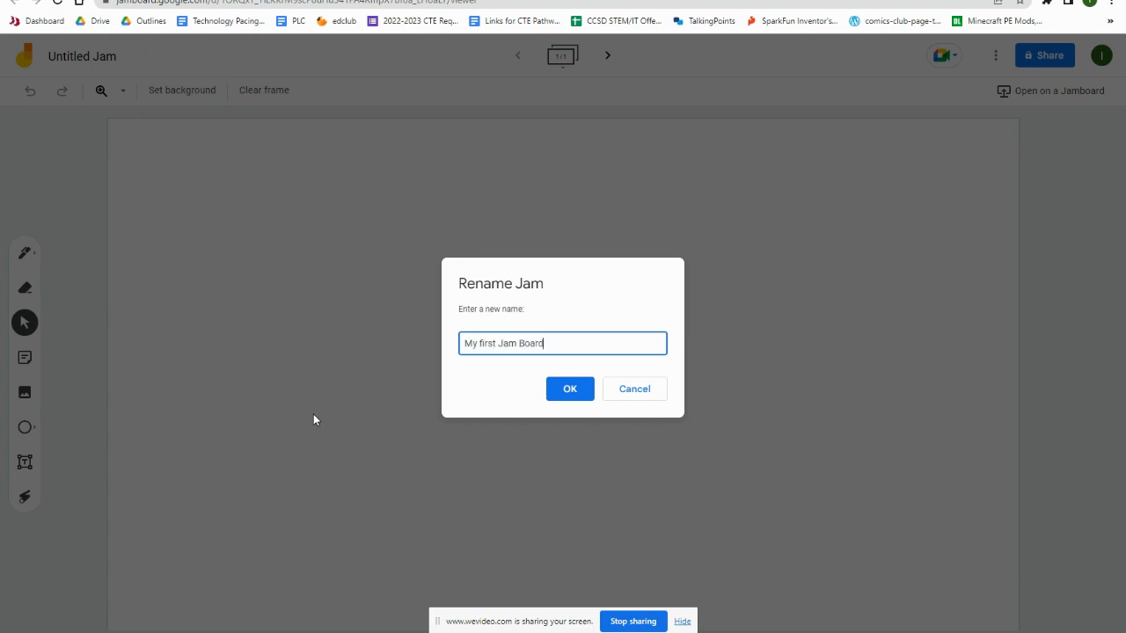
key("Return")
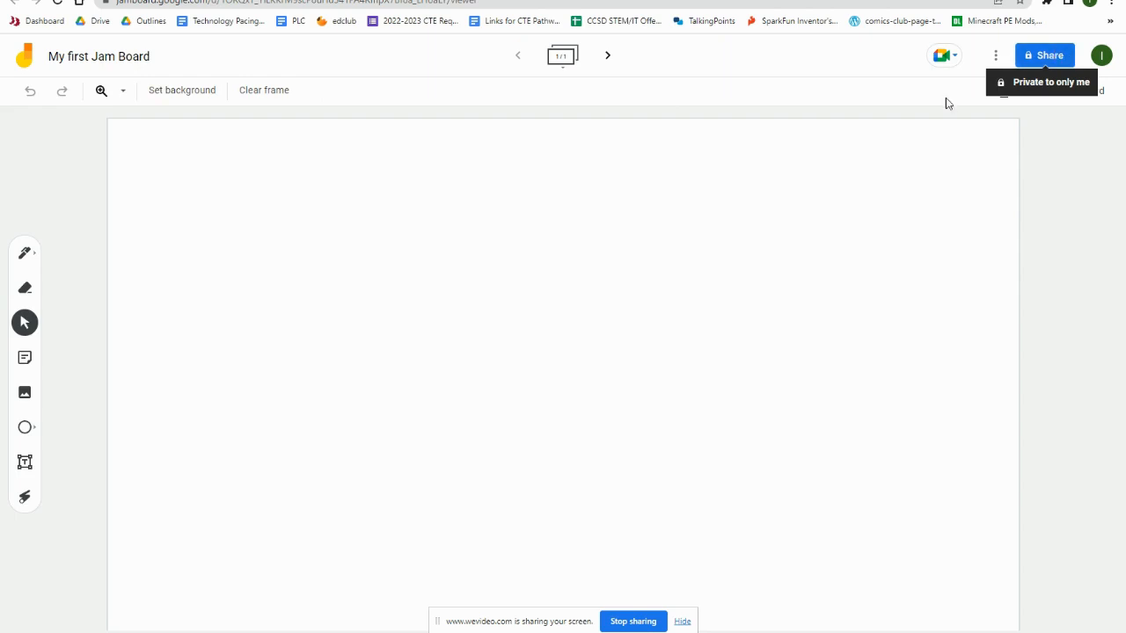
Try the graph, lined and dots backgrounds in turn on the frame
left_click(102, 94)
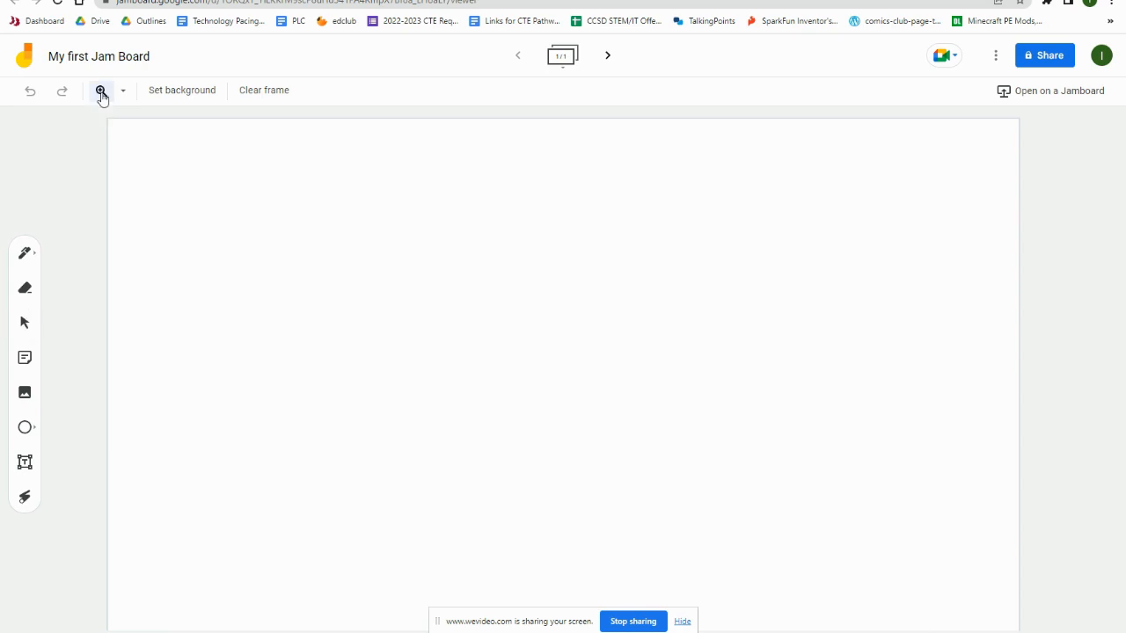
left_click(551, 302)
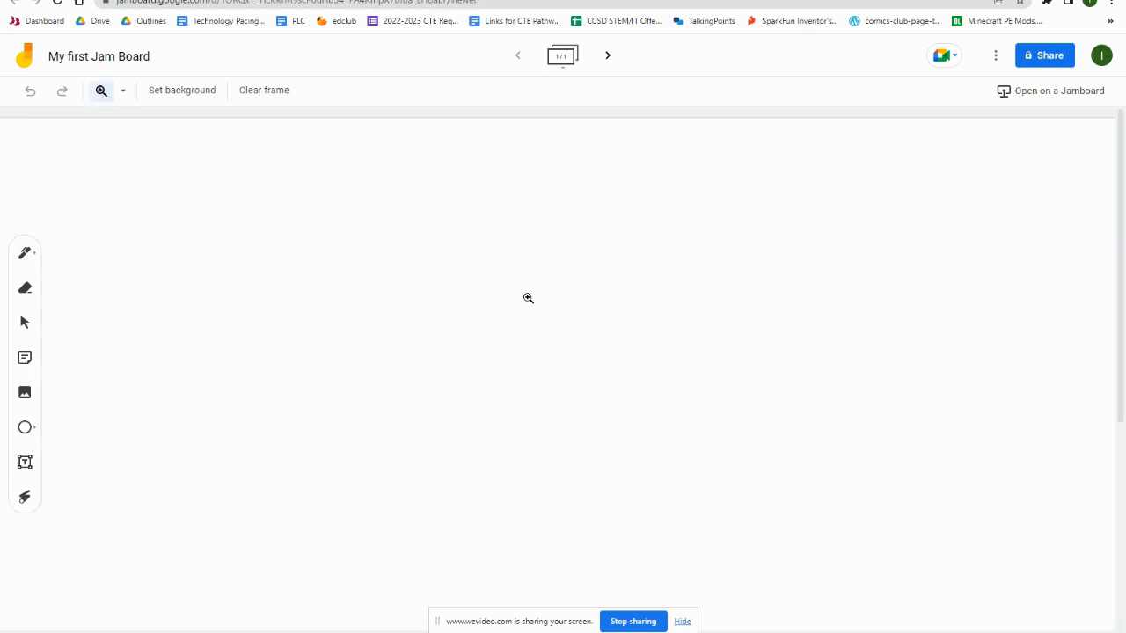
left_click(204, 98)
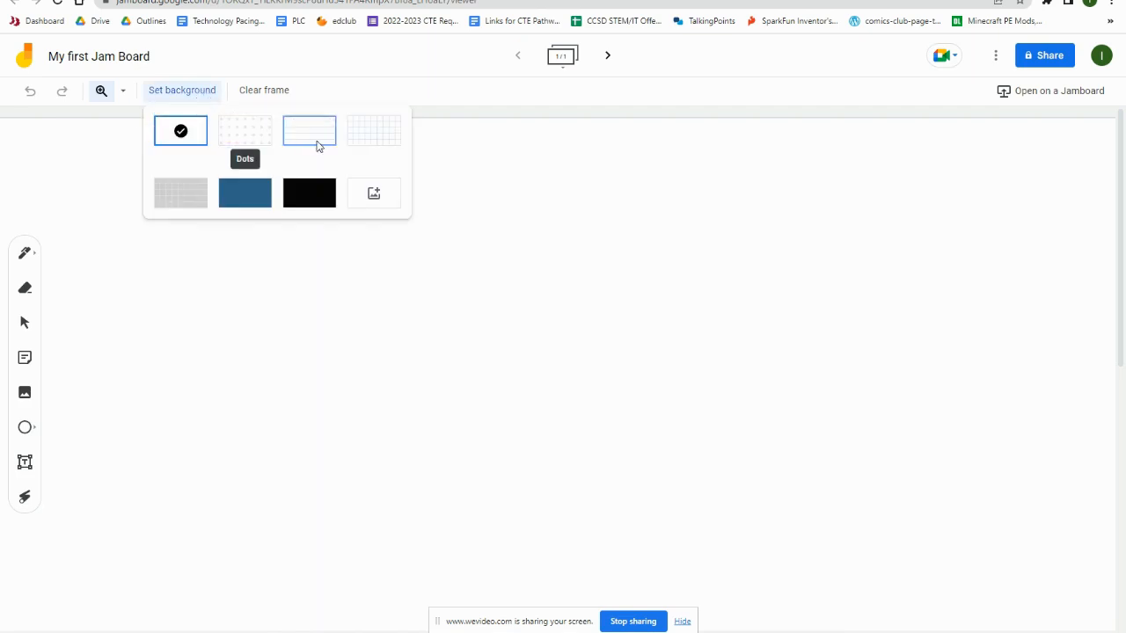
left_click(373, 134)
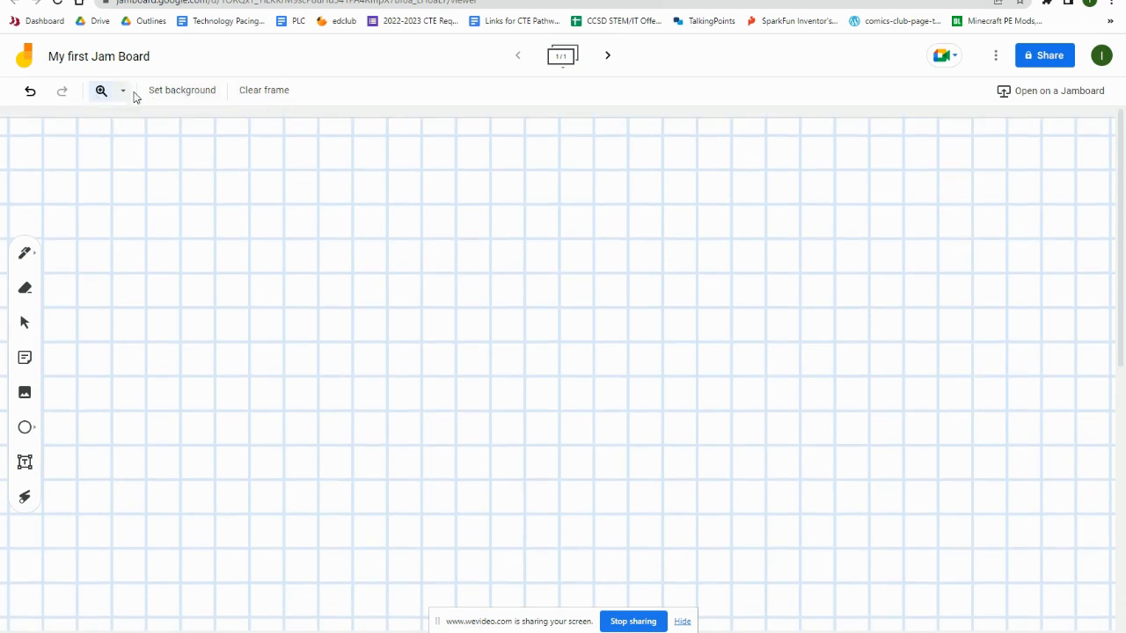
left_click(181, 92)
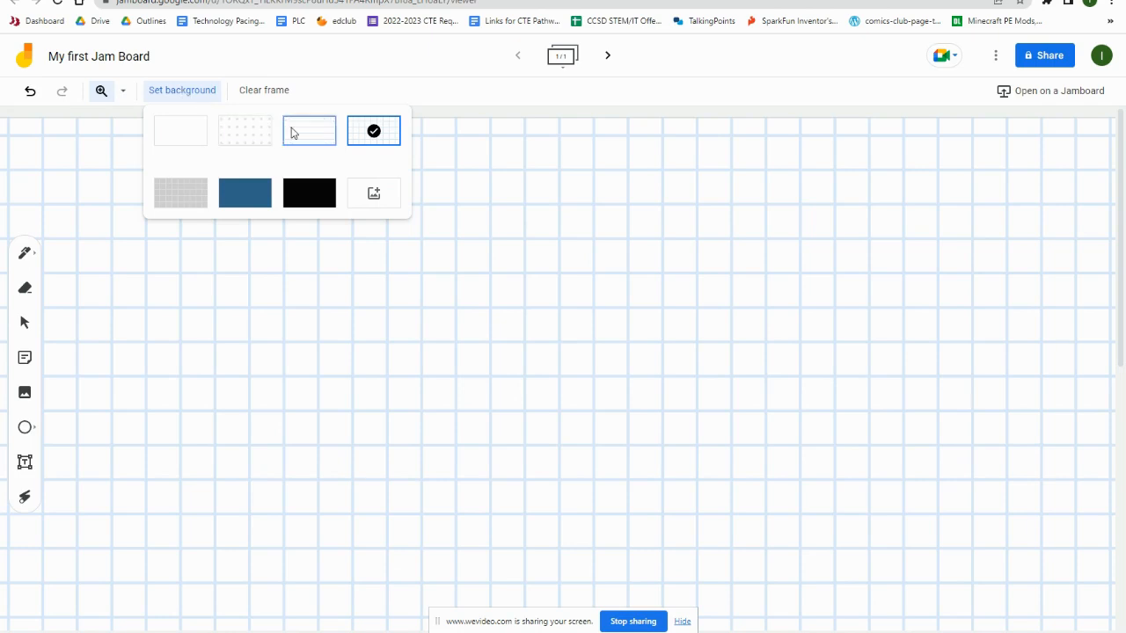
left_click(293, 132)
left_click(183, 95)
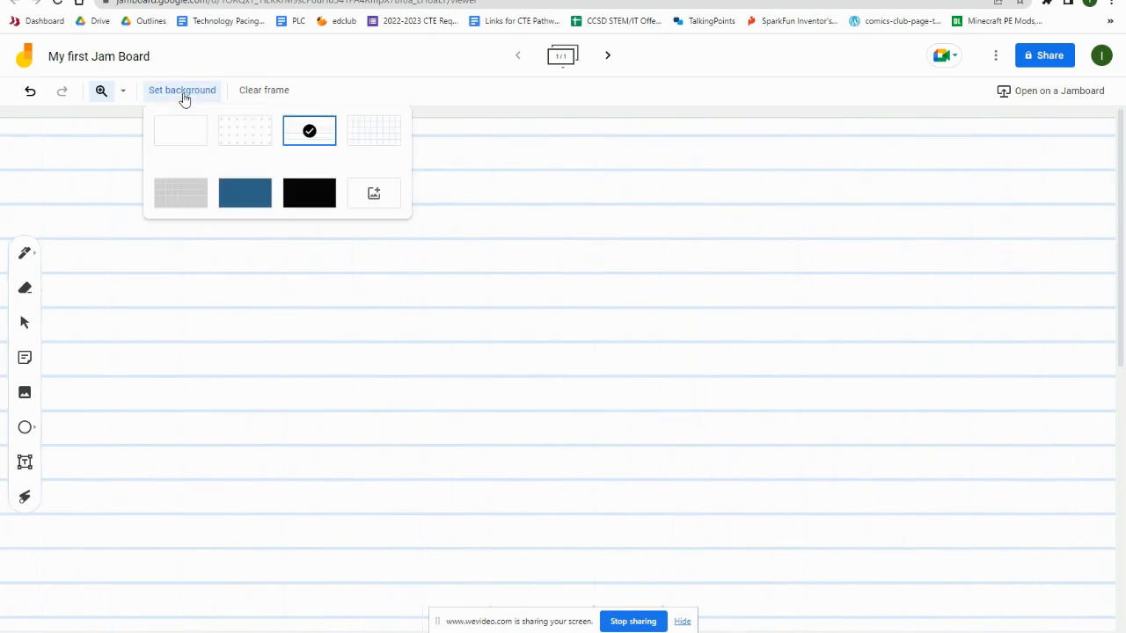
left_click(237, 132)
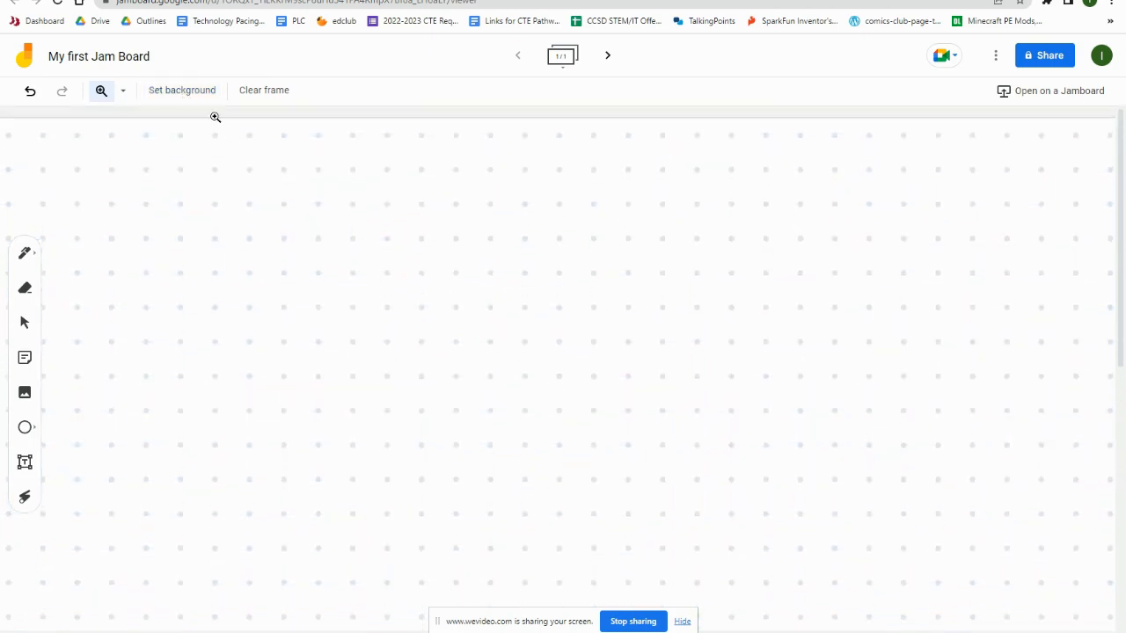
Open the custom background image picker and search Google Images for "dinosaur"
left_click(202, 91)
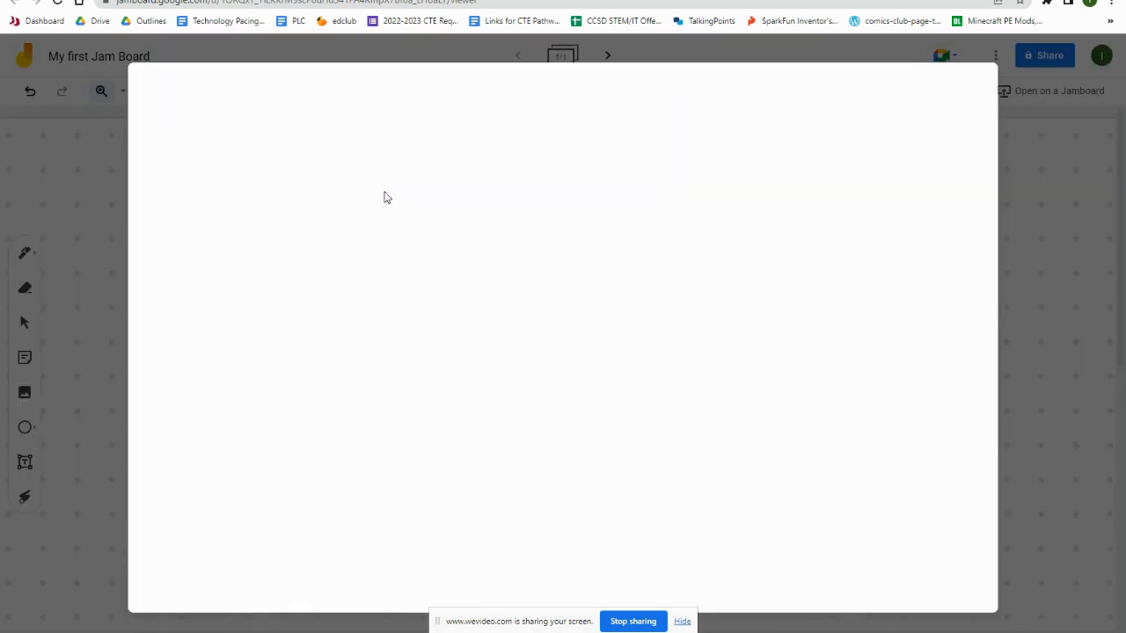
left_click(385, 197)
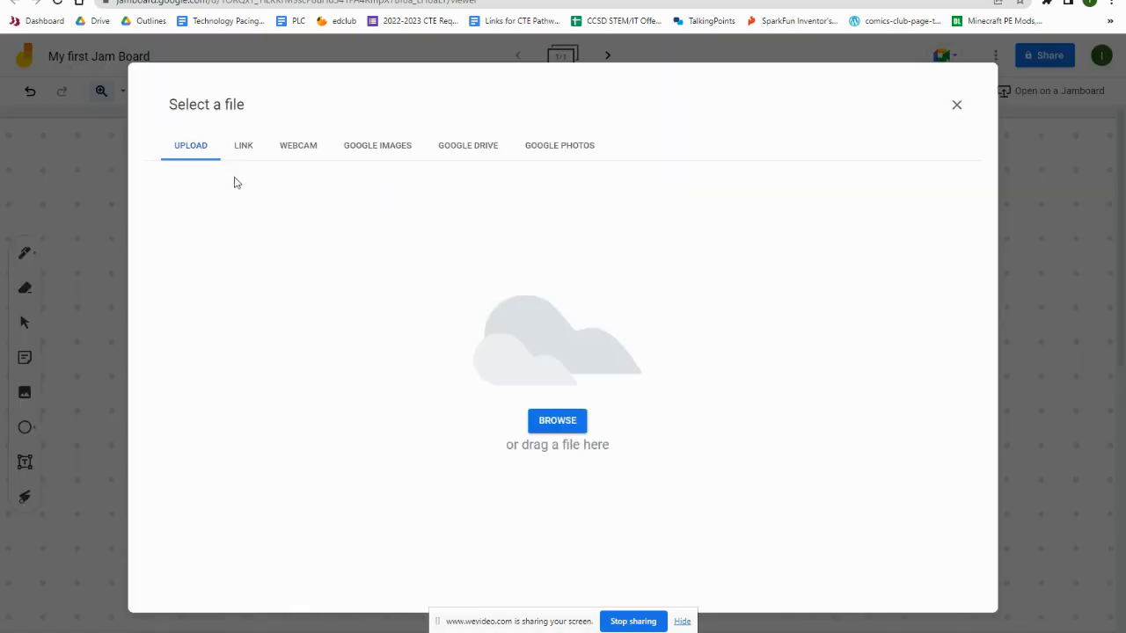
left_click(377, 151)
type("dinosaur")
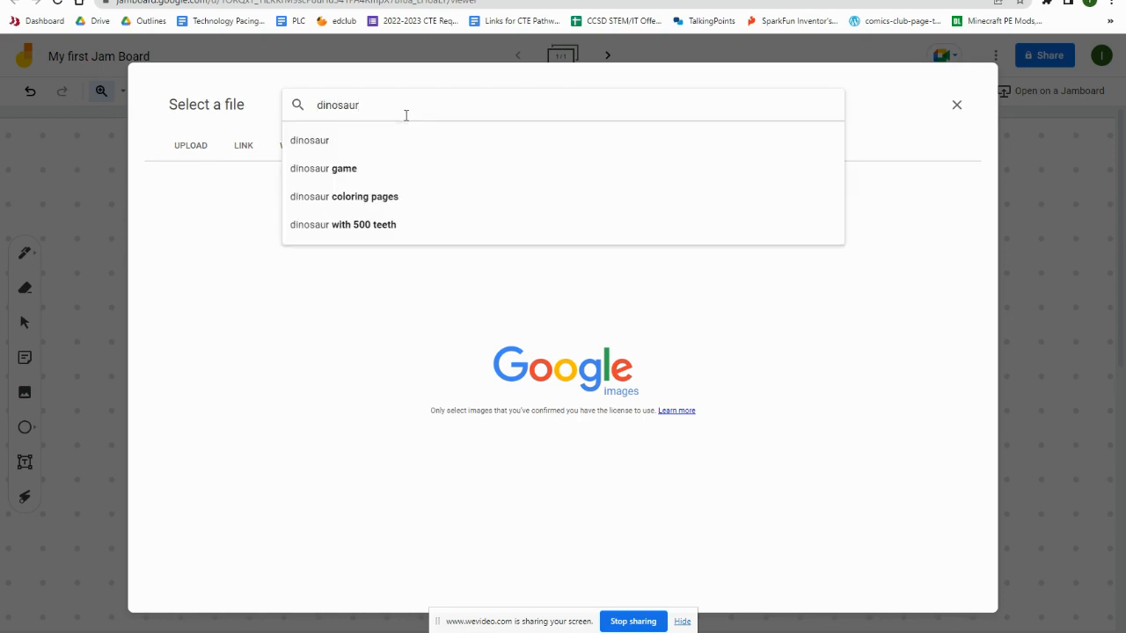
key("Return")
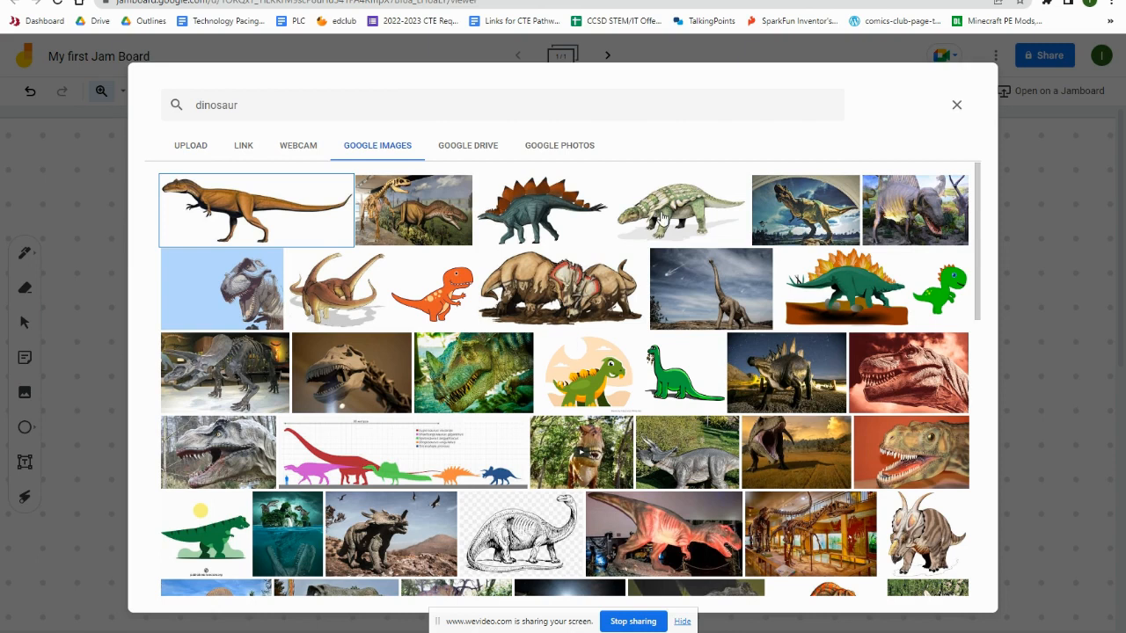
Set the hulk.jpg image from Google Drive as the frame background
left_click(468, 147)
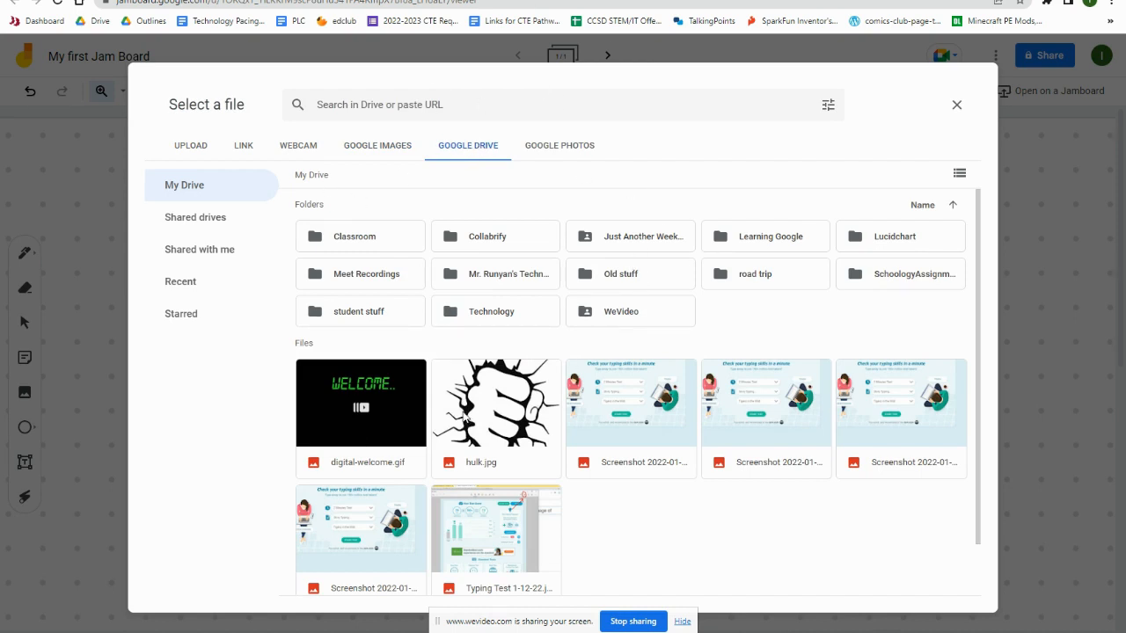
left_click(495, 413)
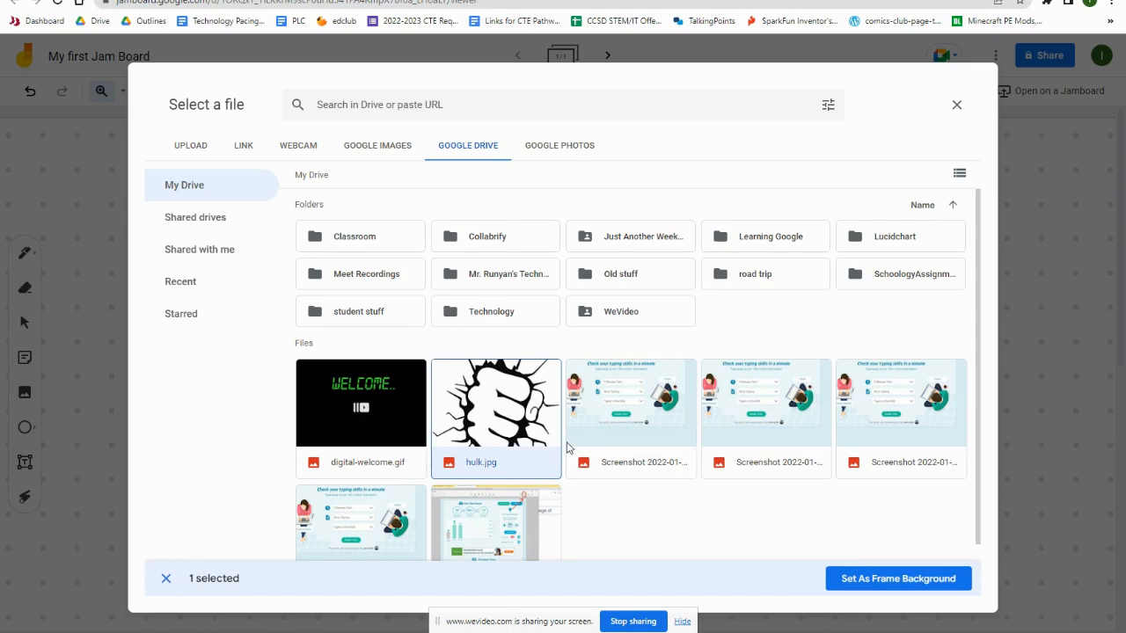
left_click(918, 587)
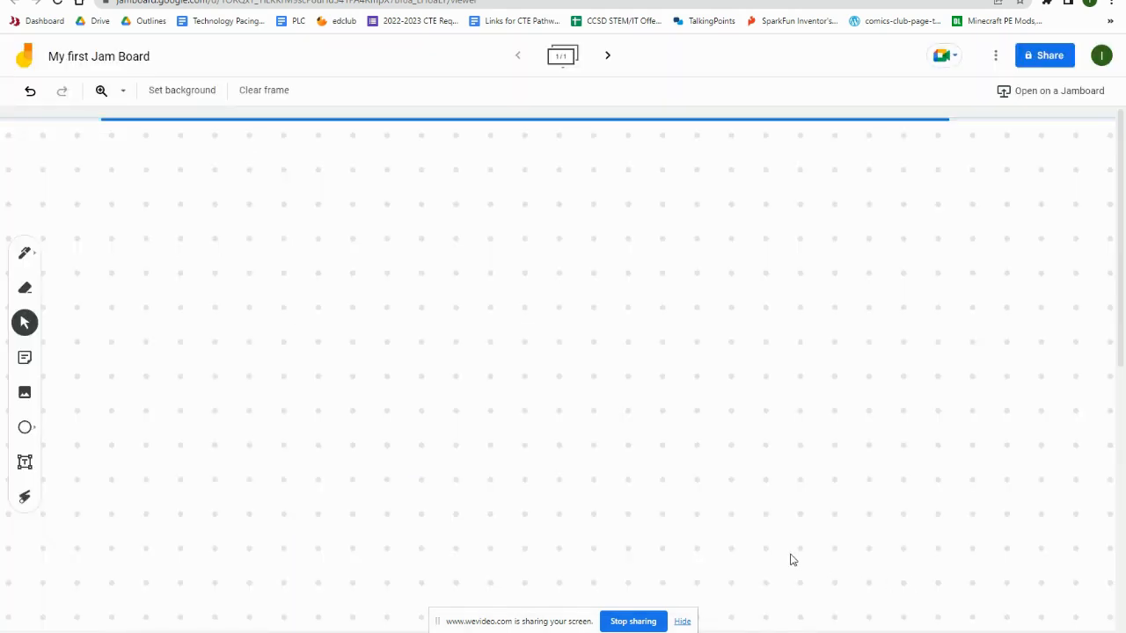
Set the zoom to 50% and look over the fist background
scroll(690, 414, "down", 1)
scroll(686, 352, "down", 1)
right_click(607, 326)
key("Escape")
left_click(122, 91)
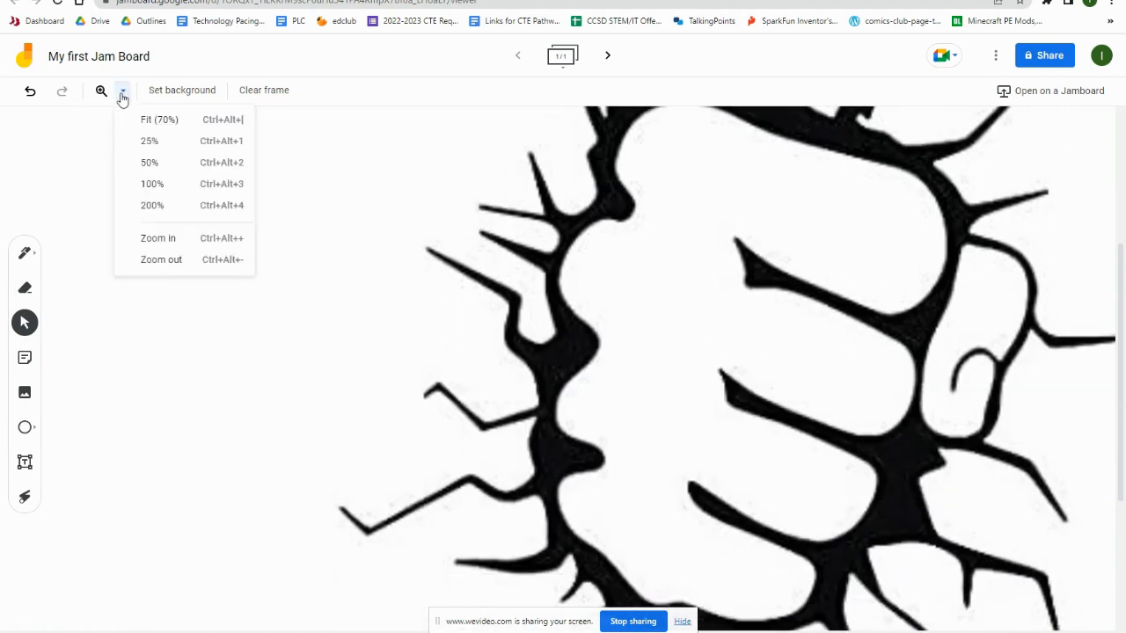
left_click(147, 163)
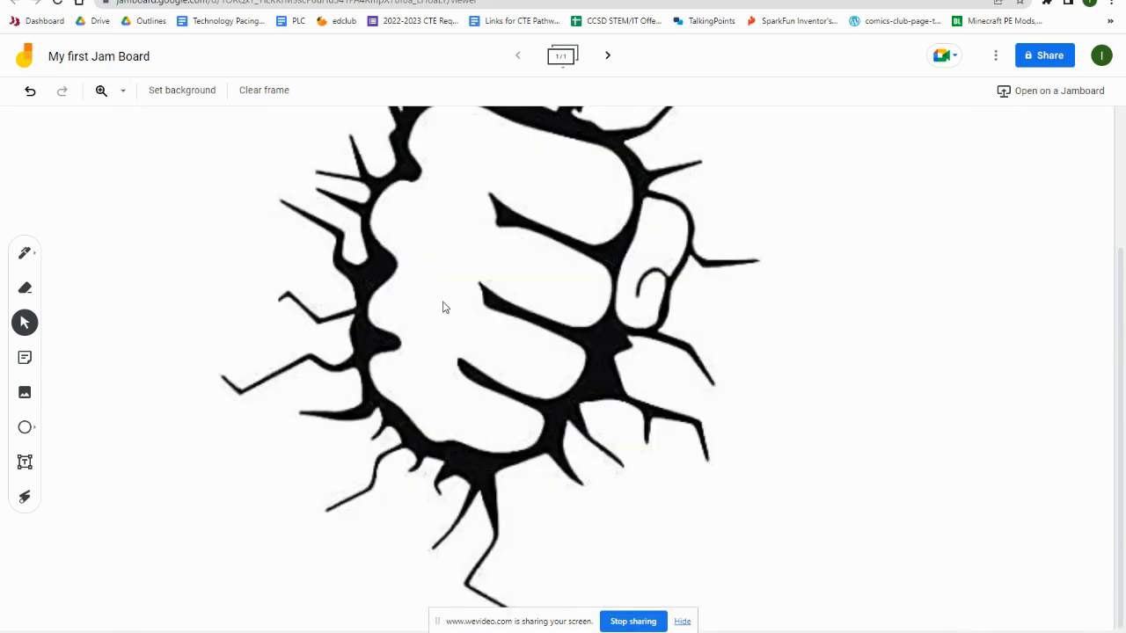
scroll(421, 296, "up", 2)
scroll(487, 350, "down", 1)
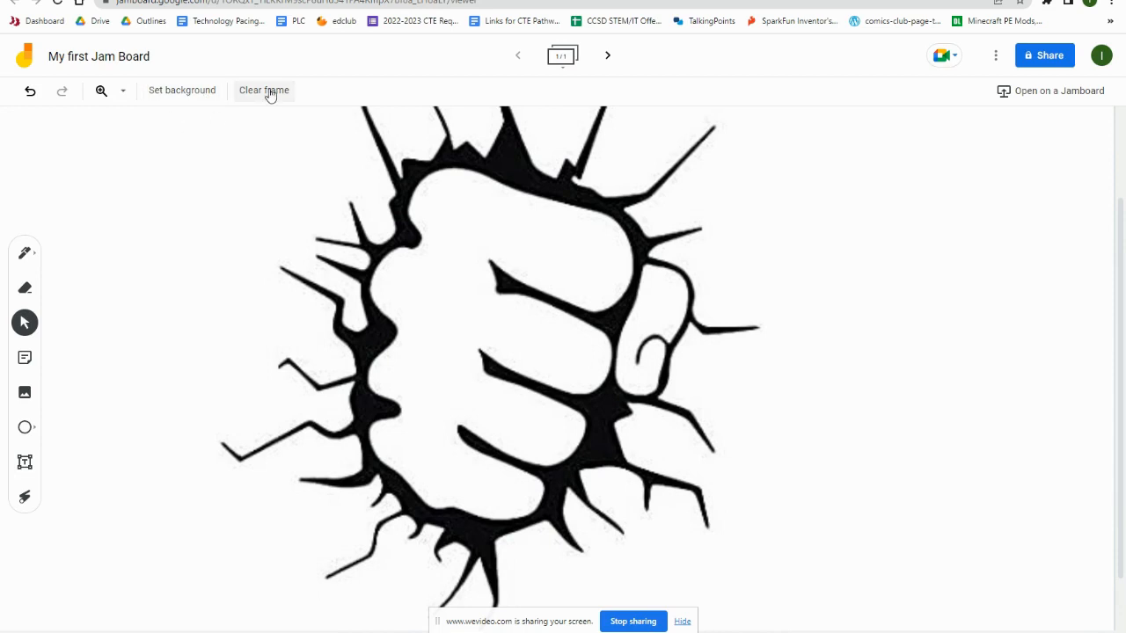
Draw a freehand zigzag and an open pointed shape beside the fist with the black Marker
left_click(25, 254)
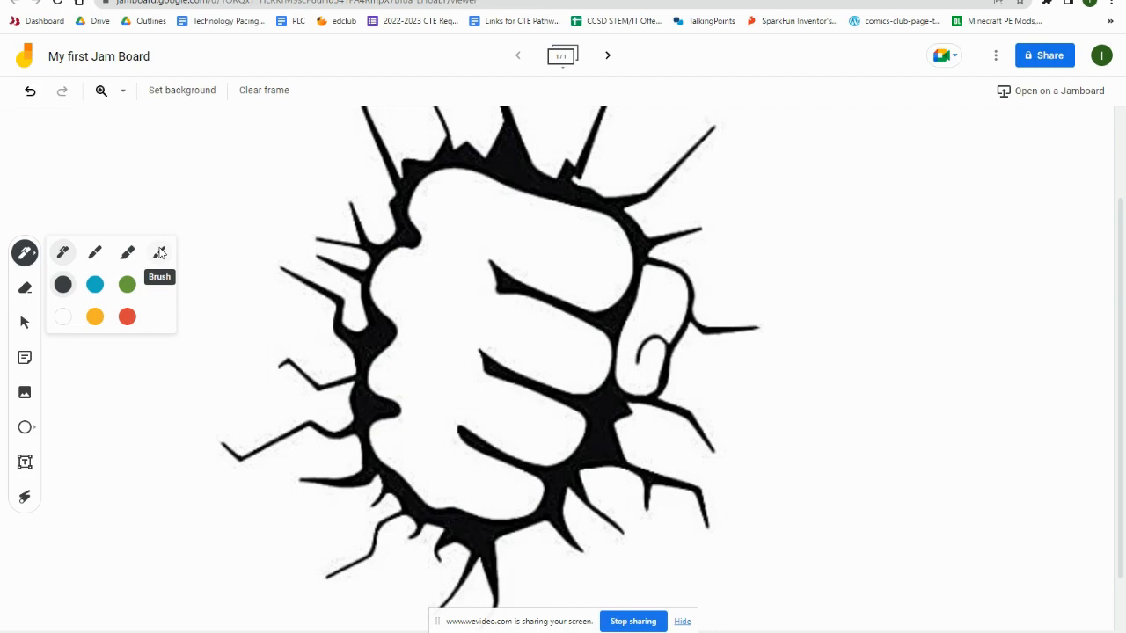
left_click(95, 253)
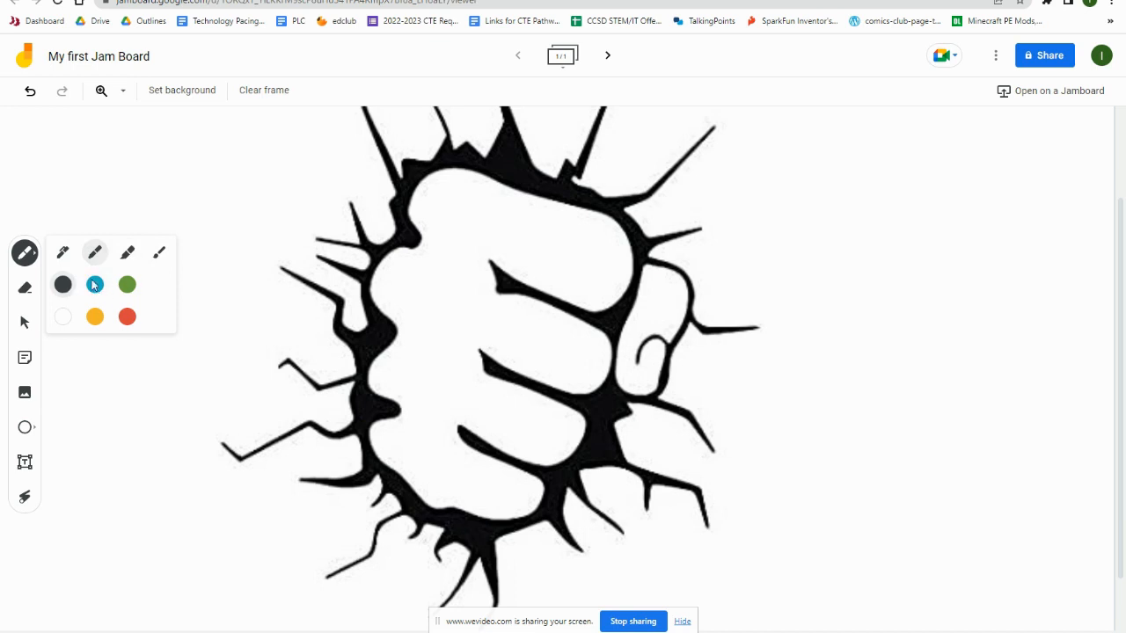
mouse_move(170, 178)
left_mouse_down()
mouse_move(247, 171)
mouse_move(199, 275)
left_mouse_up()
left_click_drag(155, 346, 260, 318)
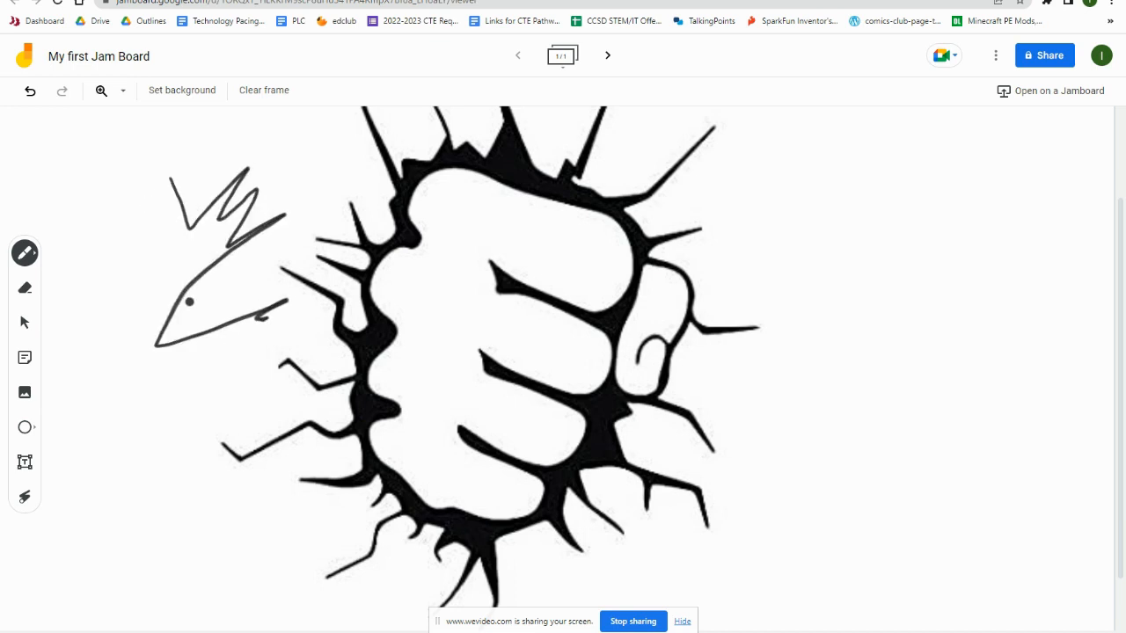
Draw a freehand curved outline in red on the thumb side of the fist
left_click(25, 253)
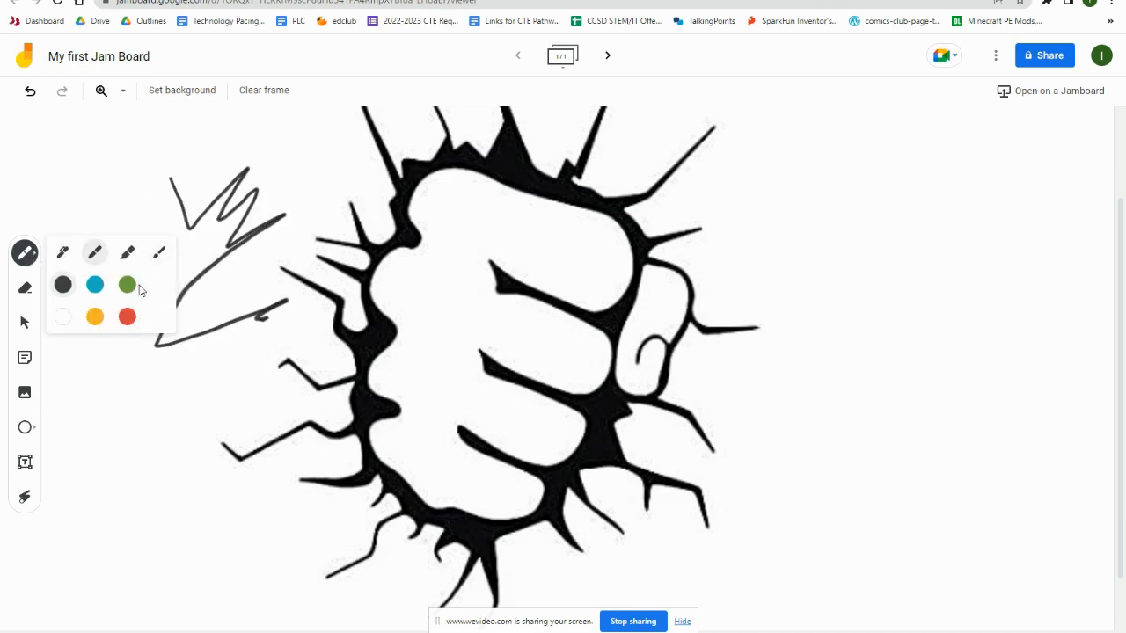
left_click(127, 317)
mouse_move(794, 261)
left_mouse_down()
mouse_move(800, 239)
mouse_move(836, 316)
mouse_move(884, 251)
mouse_move(763, 241)
left_mouse_up()
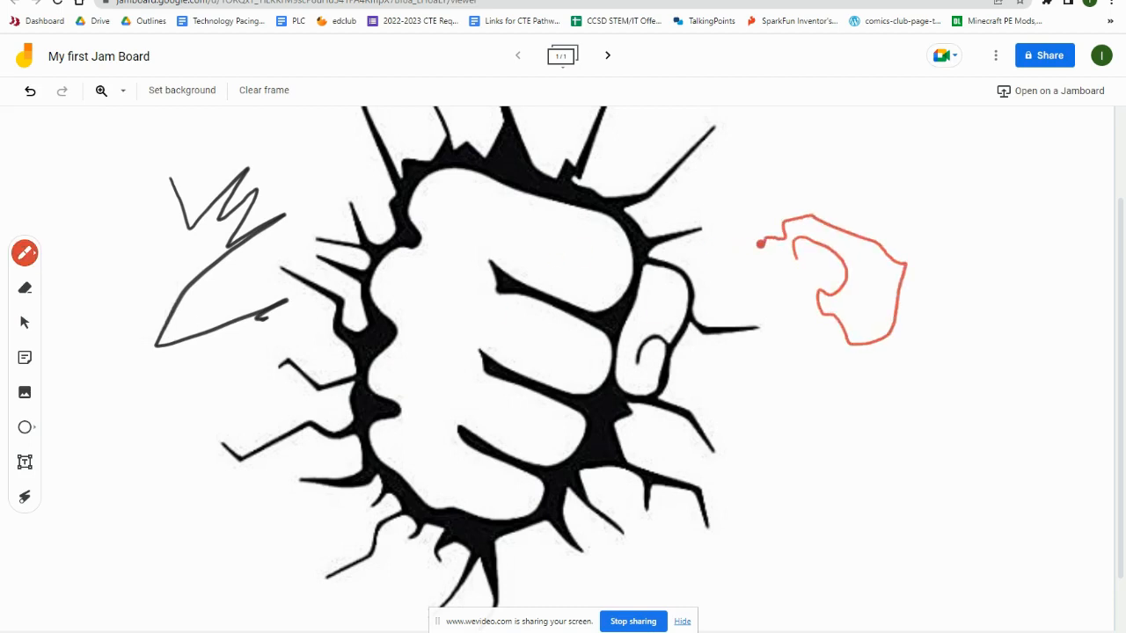
Erase most of the black marker drawing and return to the Select tool
left_click(27, 289)
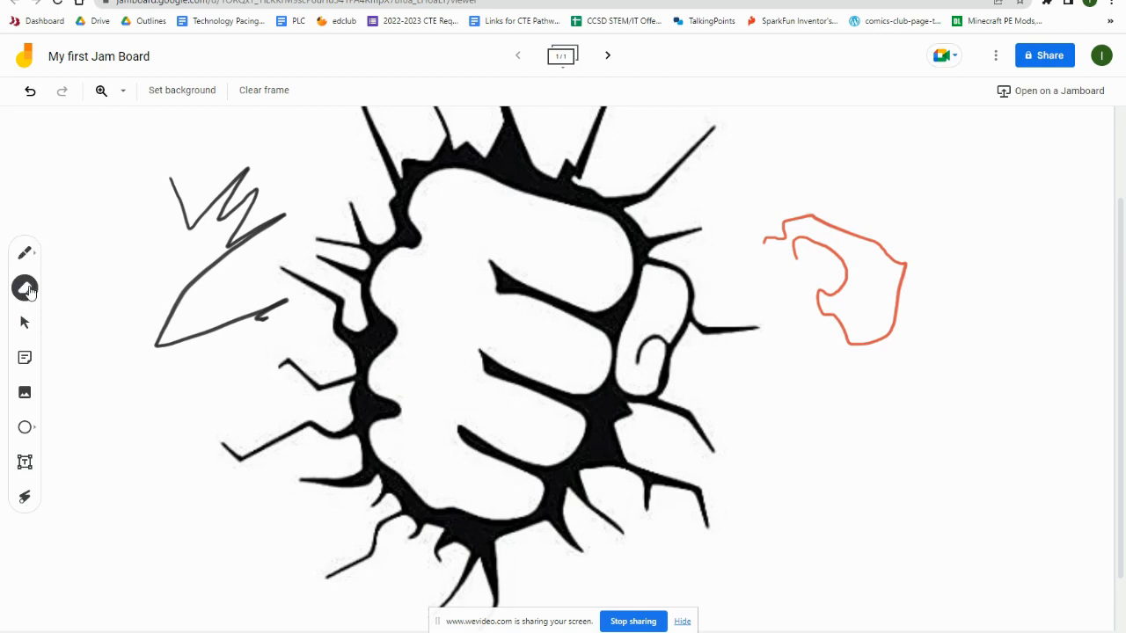
mouse_move(169, 178)
left_mouse_down()
mouse_move(190, 229)
mouse_move(238, 188)
mouse_move(248, 228)
mouse_move(216, 207)
mouse_move(248, 306)
mouse_move(284, 211)
mouse_move(246, 233)
left_mouse_up()
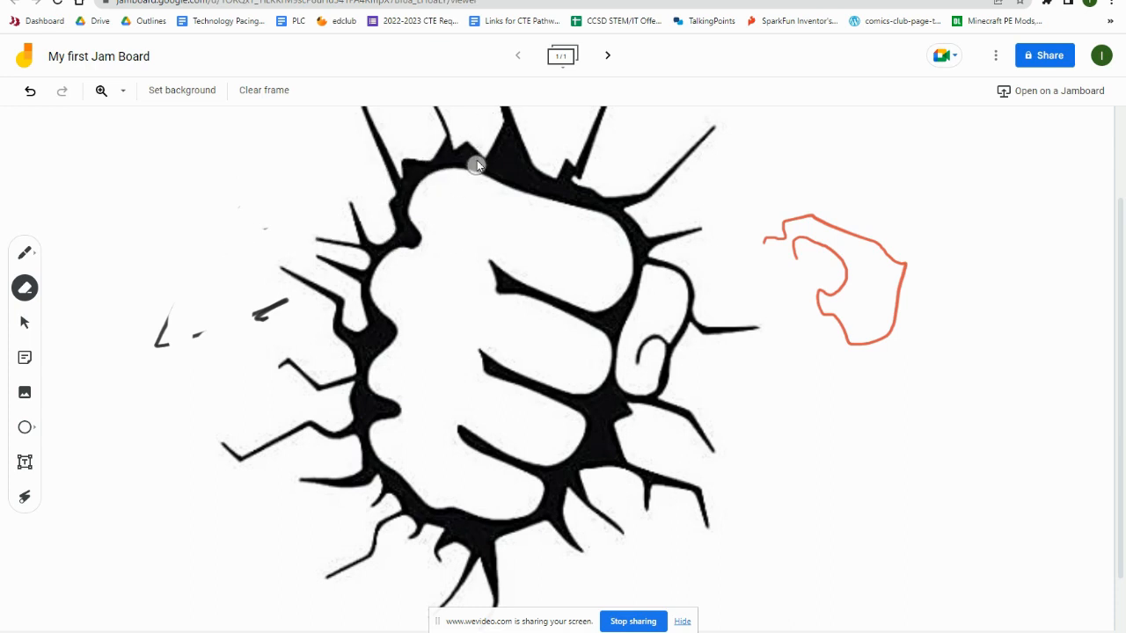
left_click(25, 324)
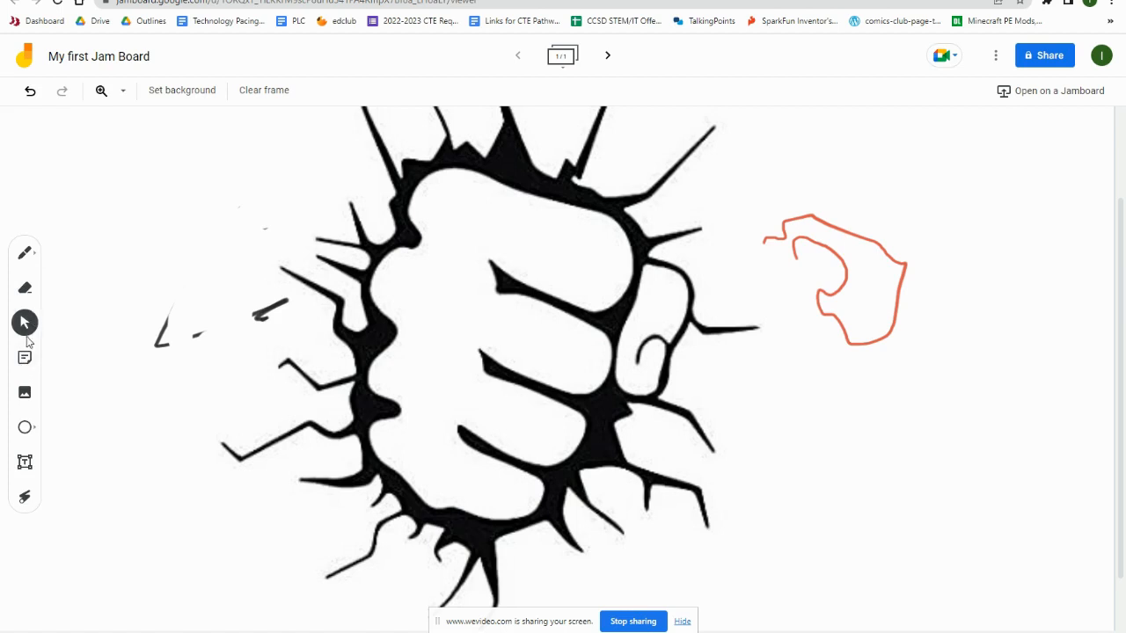
Add a green sticky note asking a named person to "bring glue please and thank you!!!" and place it just below the red drawing
left_click(25, 359)
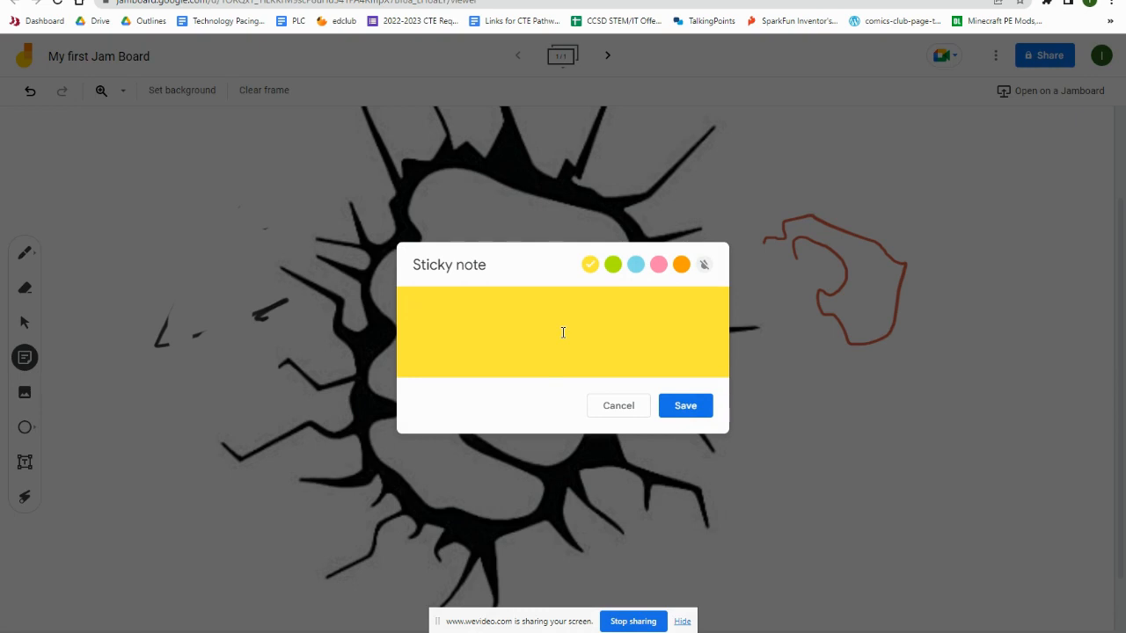
left_click(613, 265)
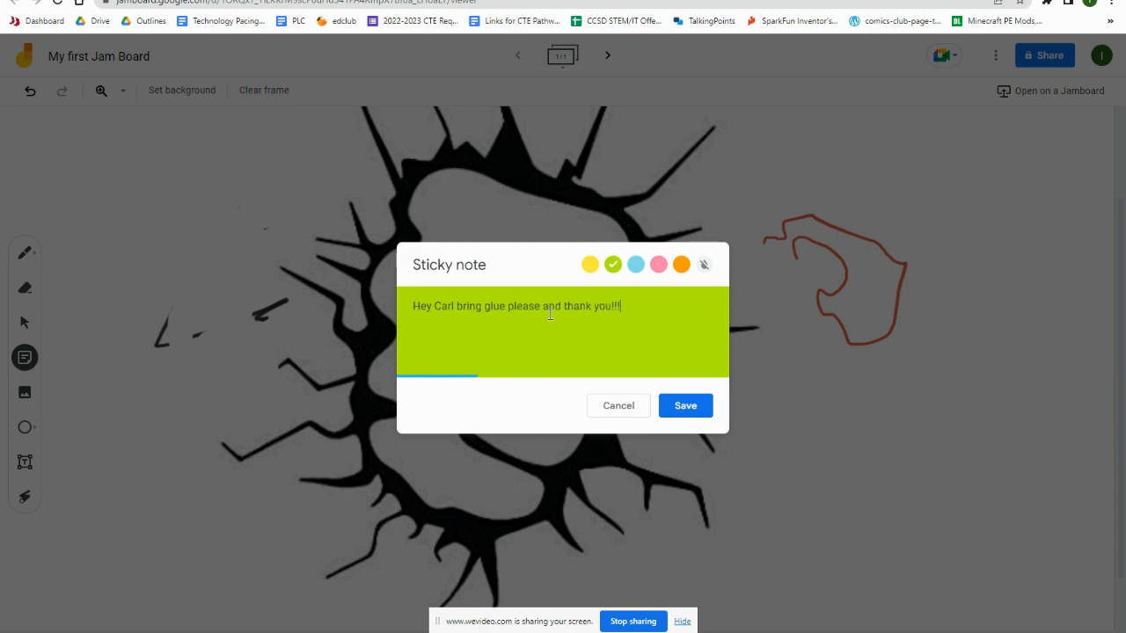
left_click(699, 410)
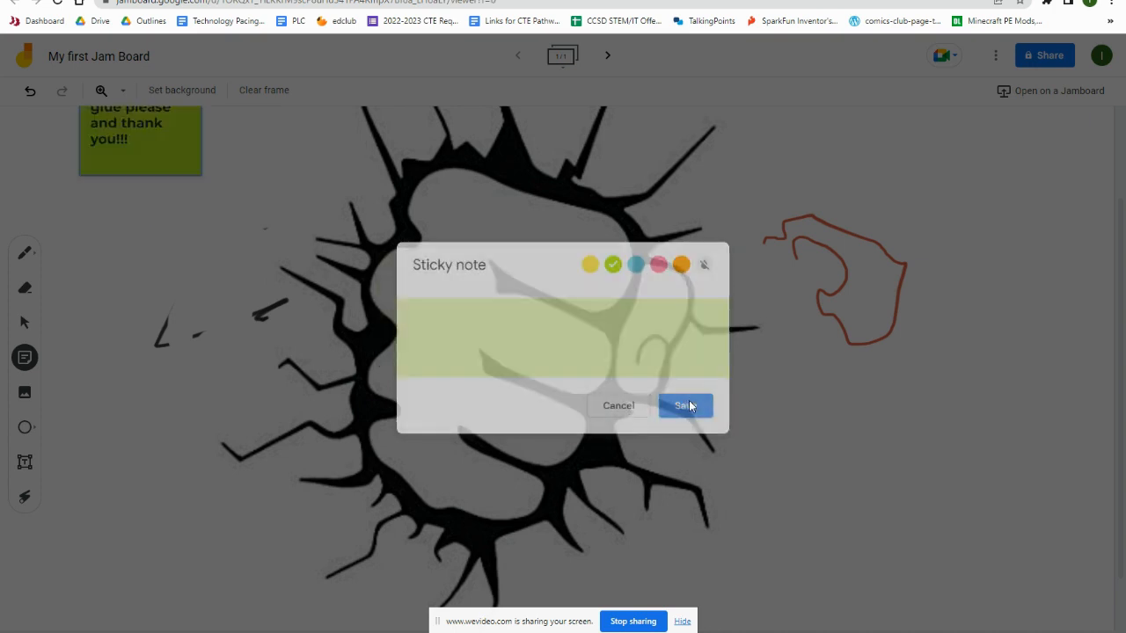
left_click(107, 120)
mouse_move(96, 131)
left_mouse_down()
mouse_move(259, 286)
mouse_move(918, 416)
mouse_move(827, 496)
mouse_move(620, 380)
mouse_move(810, 588)
mouse_move(795, 470)
mouse_move(785, 468)
left_mouse_up()
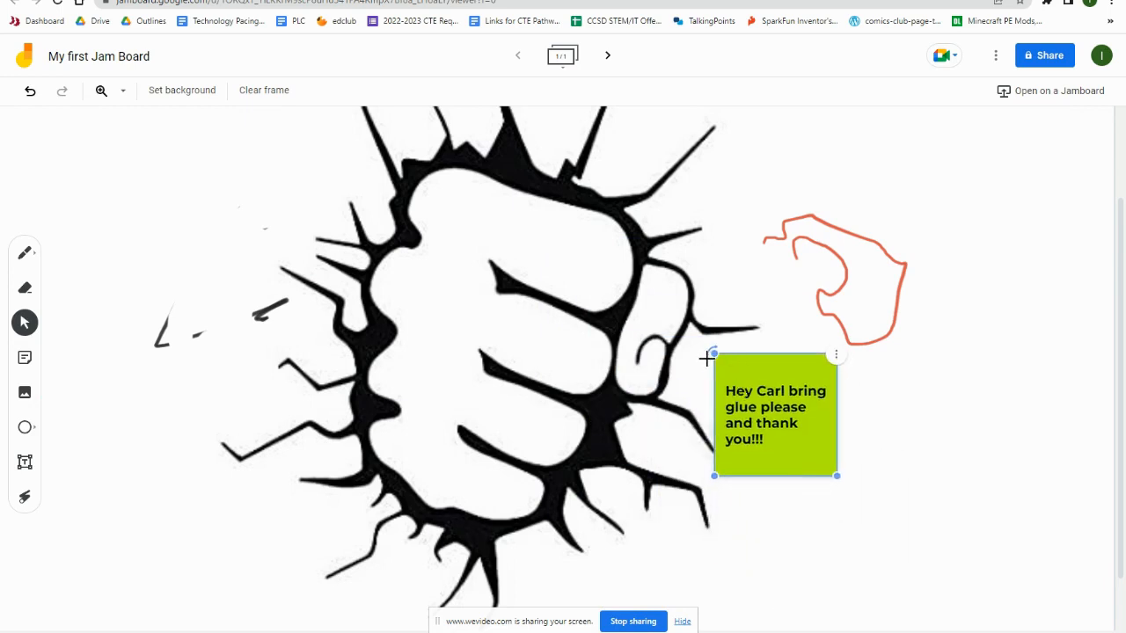
Rotate the green sticky note clockwise so that it stands on one corner, and shrink it slightly
left_click_drag(711, 351, 789, 326)
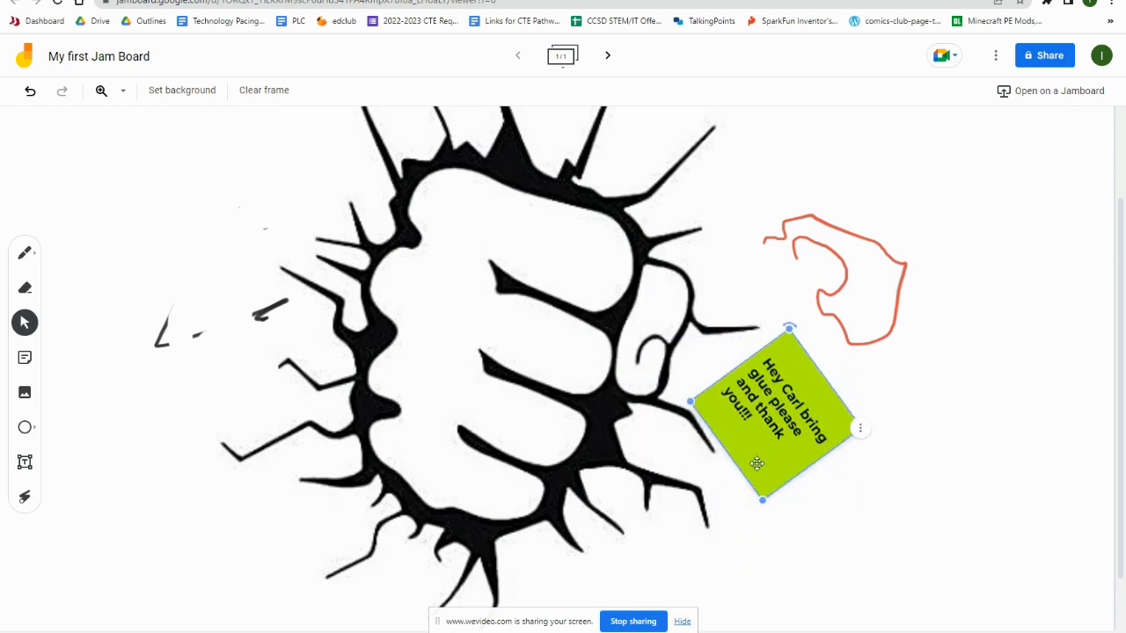
mouse_move(761, 501)
left_mouse_down()
mouse_move(772, 440)
mouse_move(766, 483)
left_mouse_up()
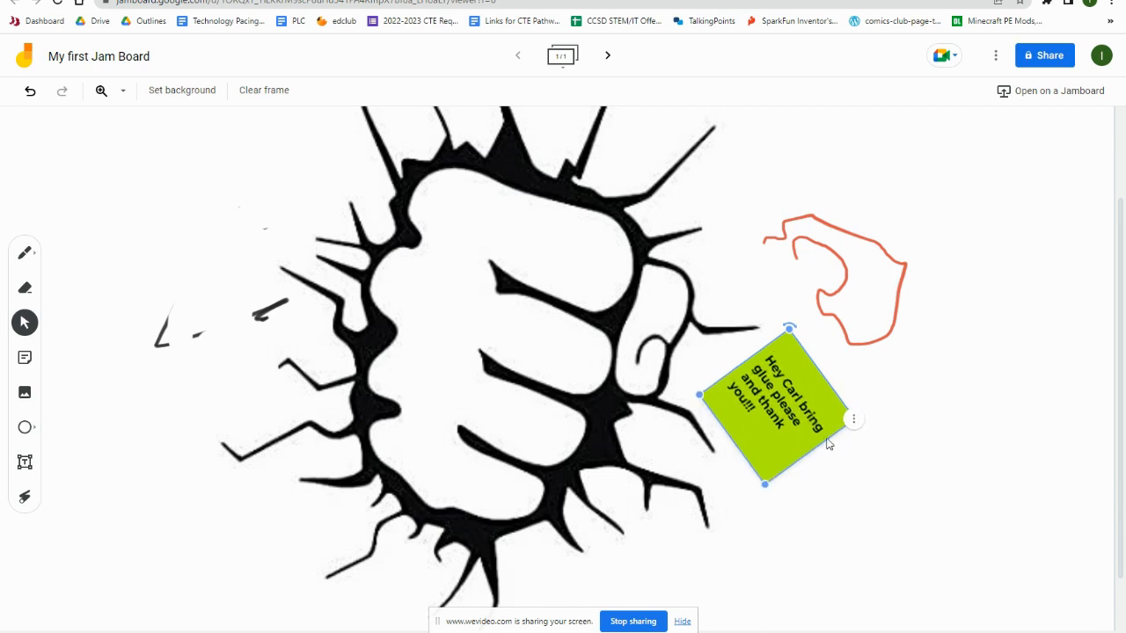
left_click(854, 424)
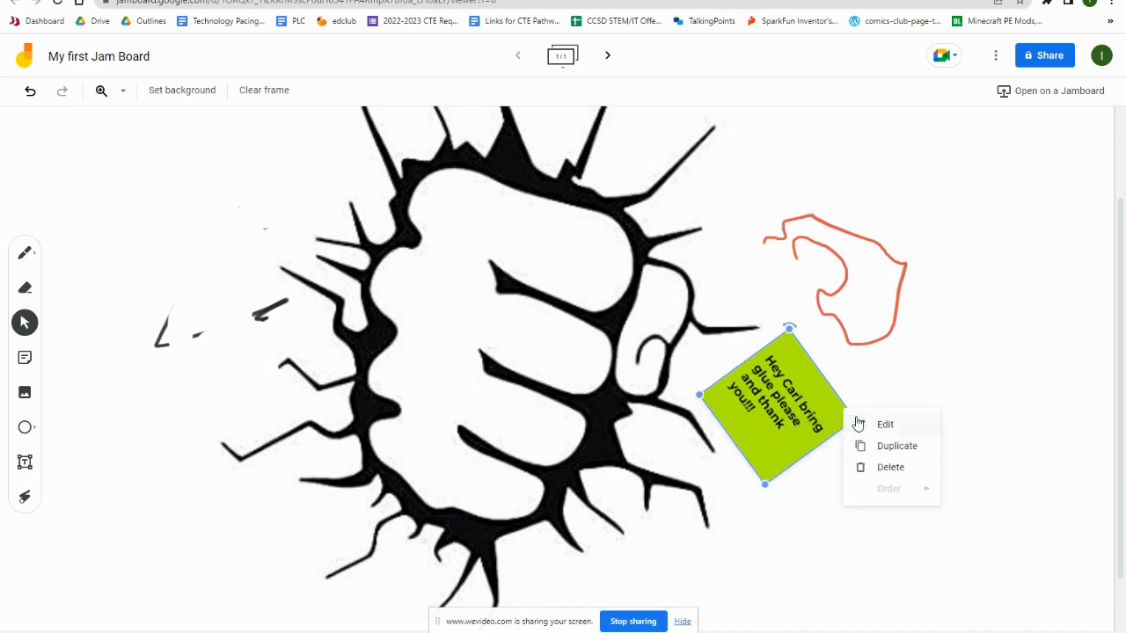
left_click(949, 388)
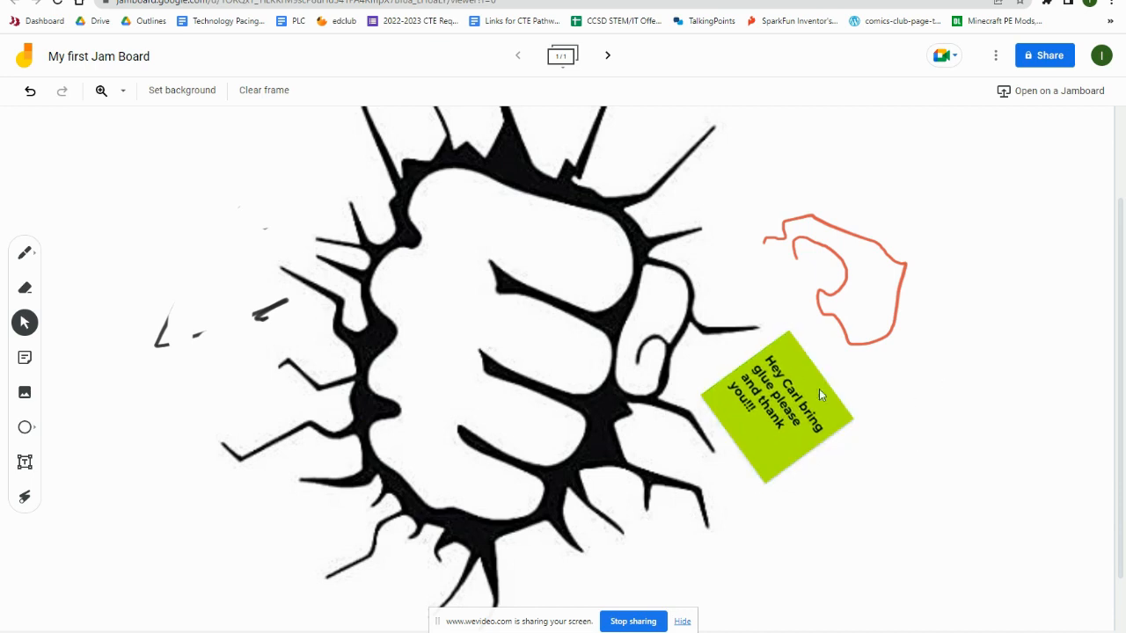
left_click(25, 358)
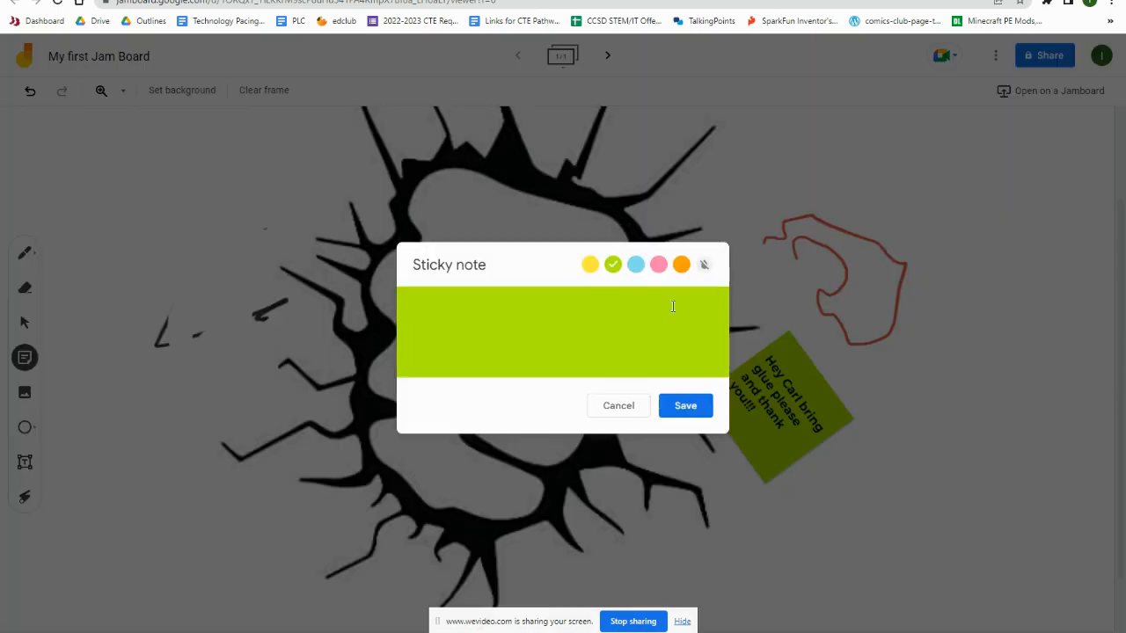
left_click(620, 406)
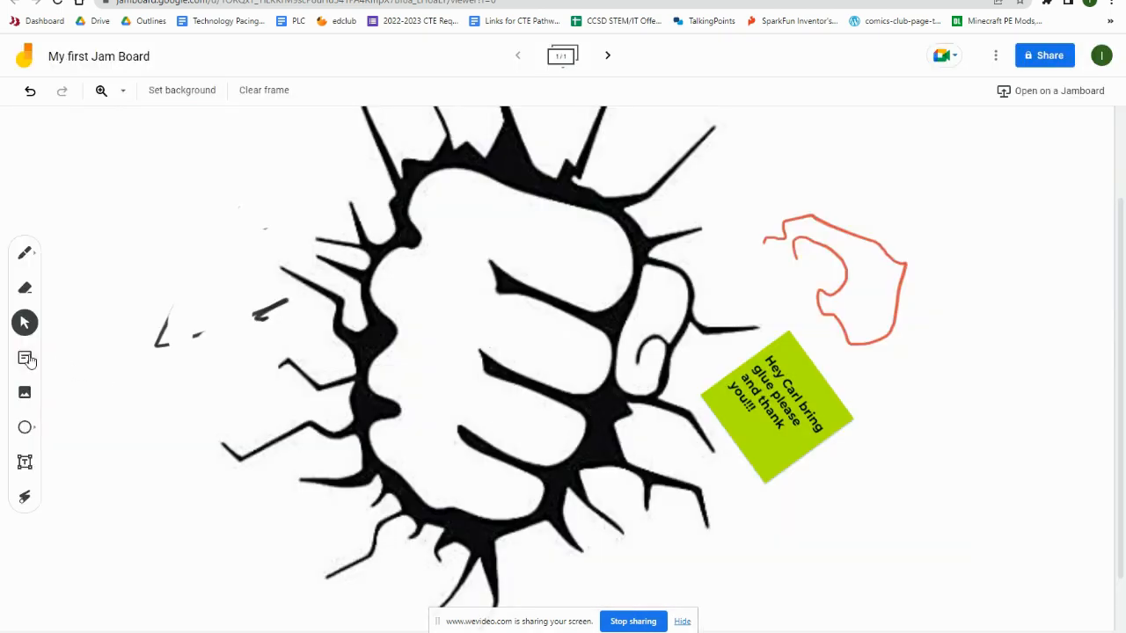
Look through the sources for adding an image, including Webcam, Google Images, Google Drive and Google Photos
left_click(24, 399)
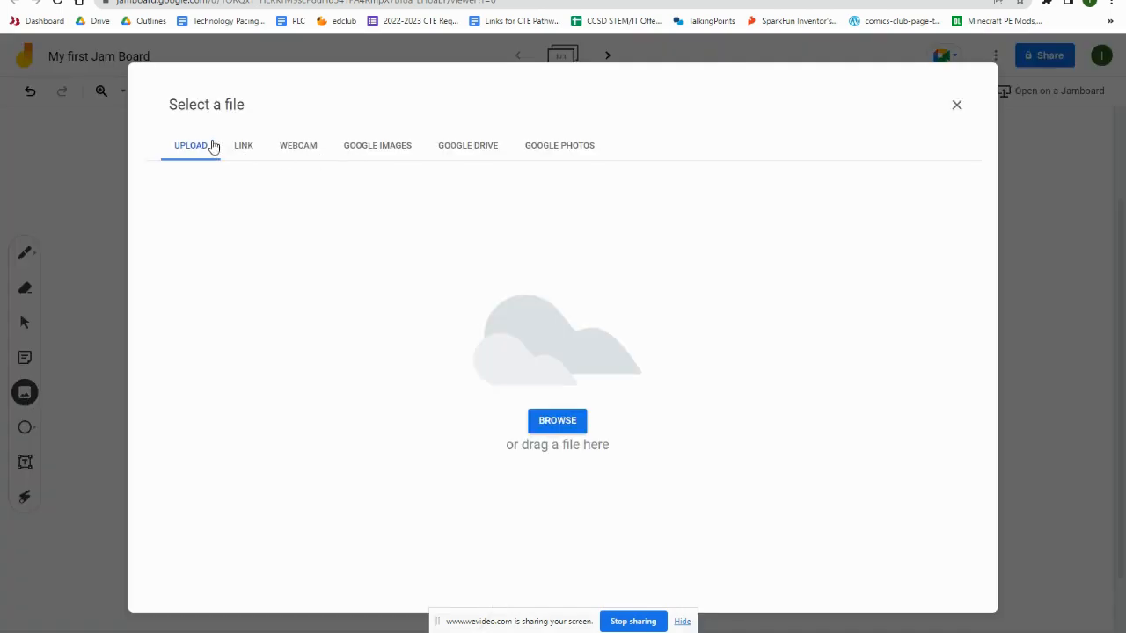
left_click(306, 148)
left_click(374, 146)
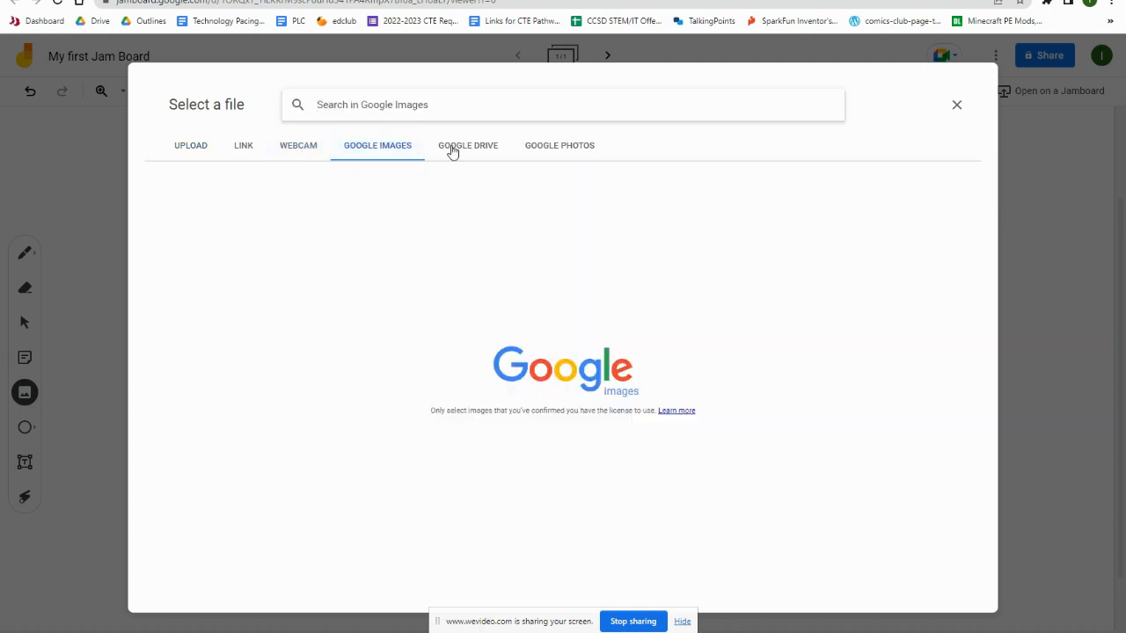
left_click(451, 150)
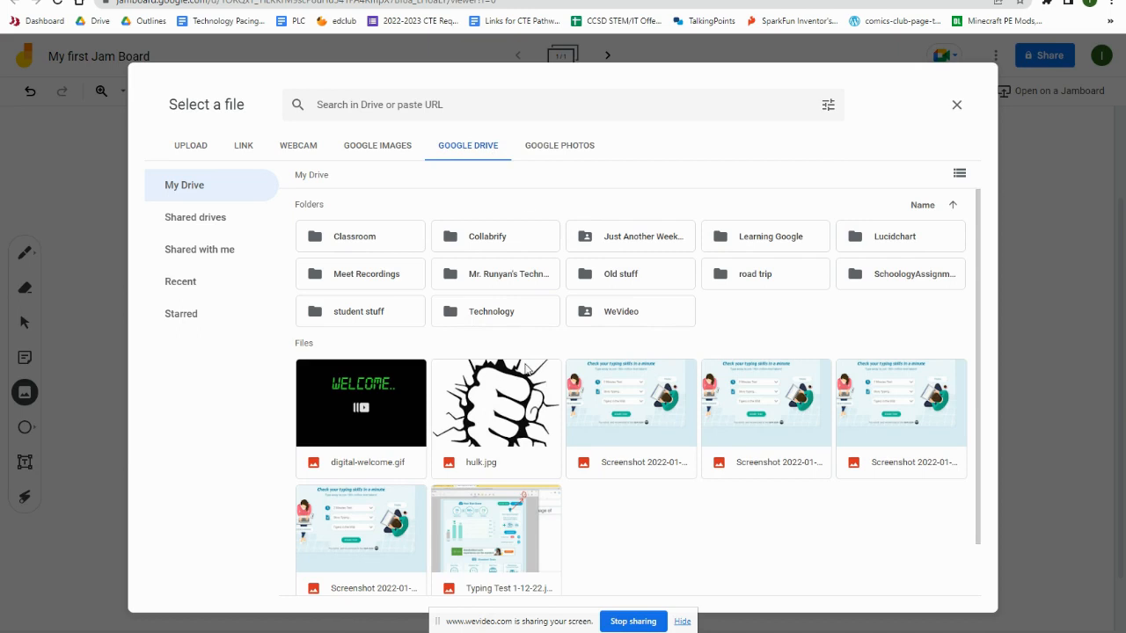
scroll(512, 417, "down", 1)
scroll(488, 404, "up", 1)
left_click(577, 147)
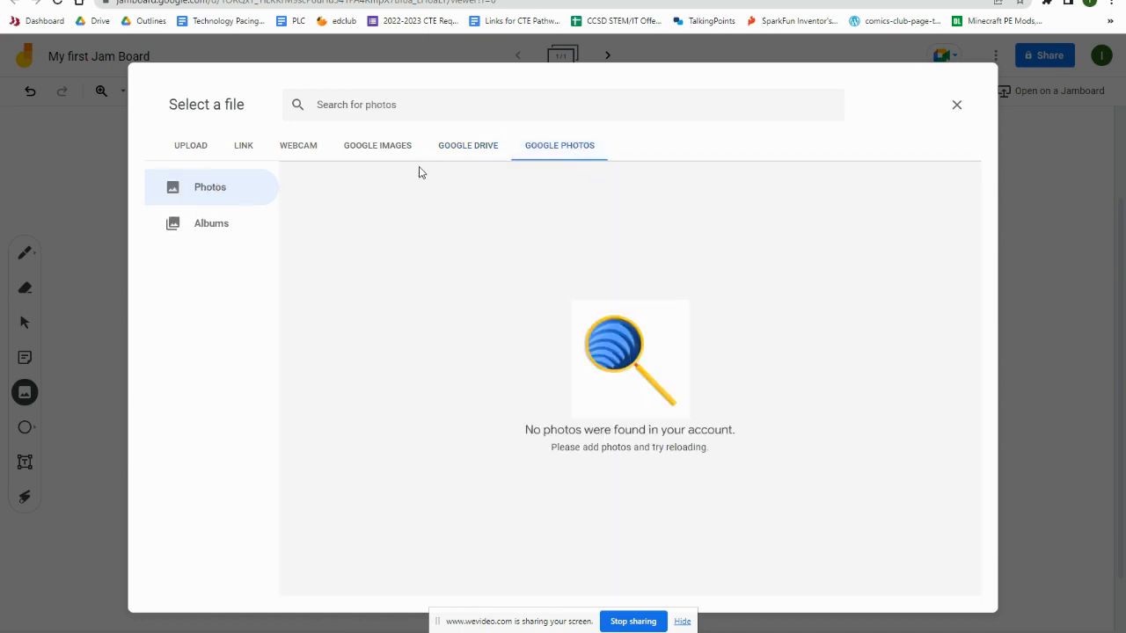
Search Google Images for "macaroni", insert the close-up picture of spiral pasta and place it over the upper part of the fist
left_click(373, 147)
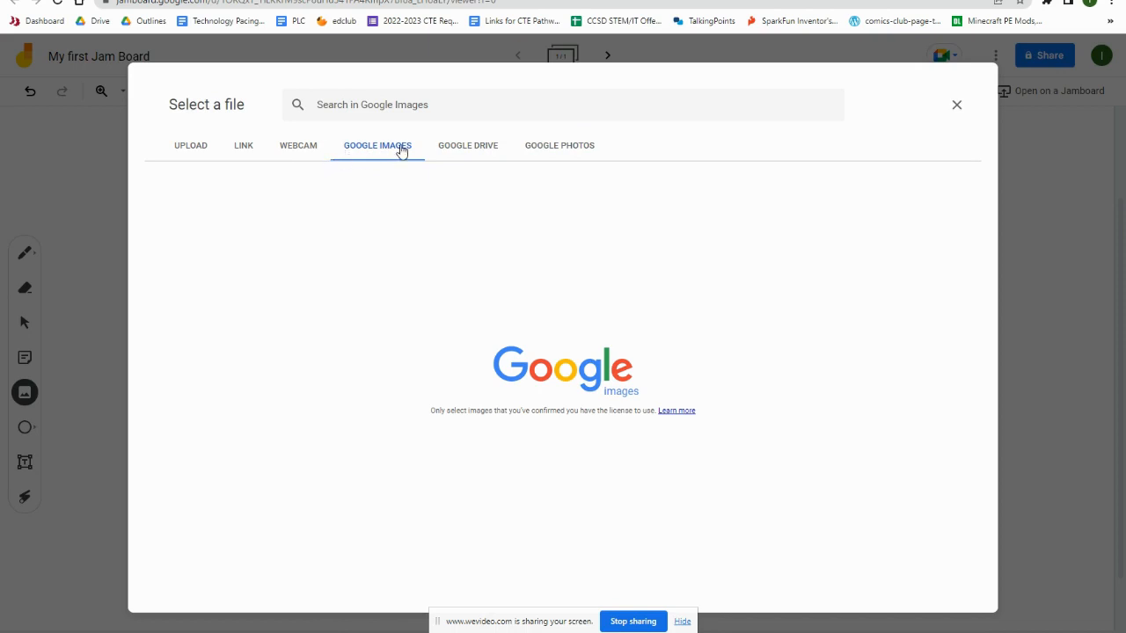
left_click(432, 106)
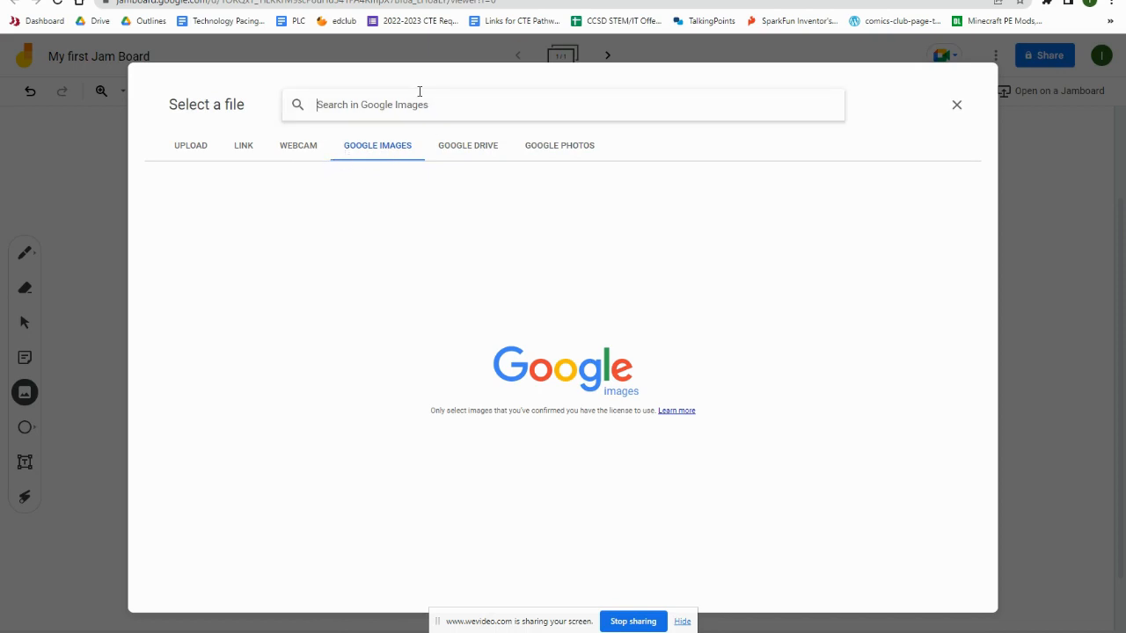
type("mac")
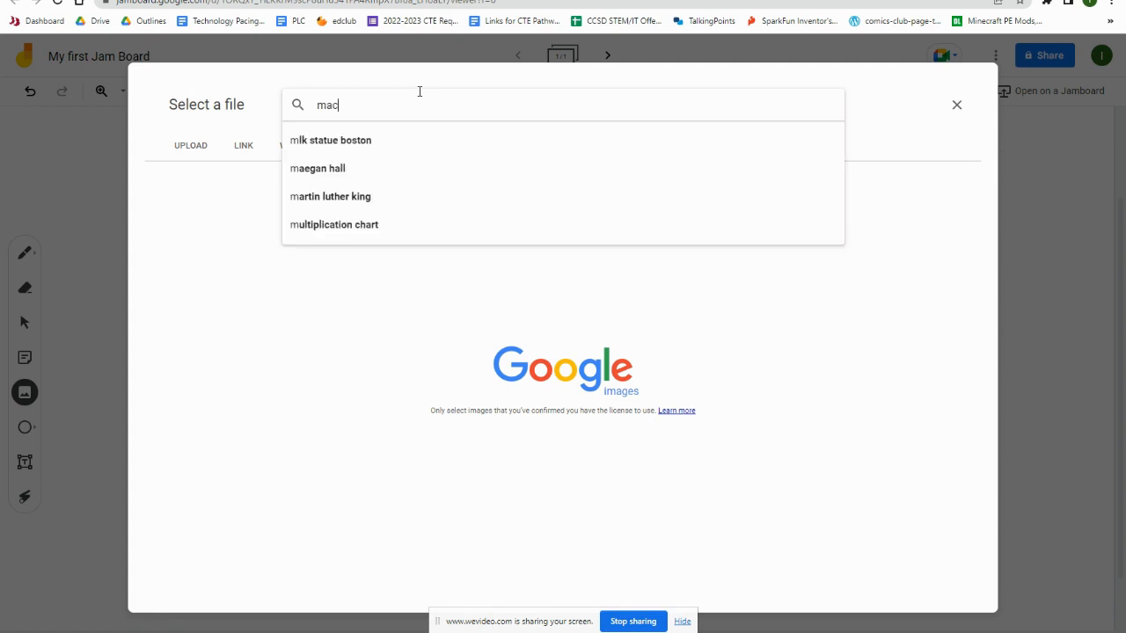
type("aroni")
key("Return")
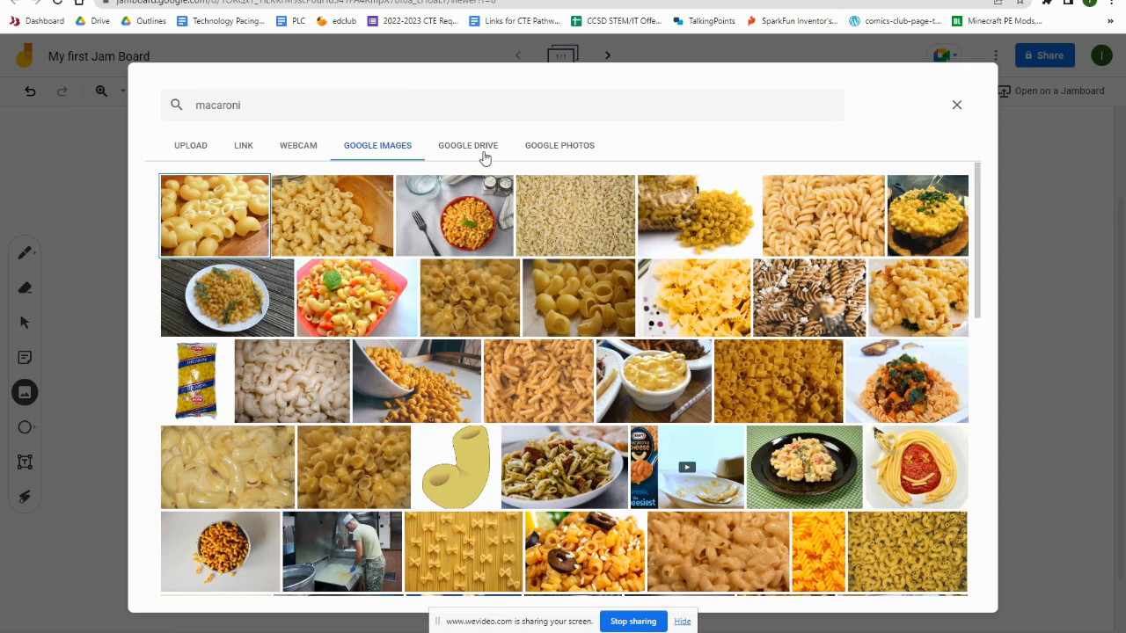
left_click(822, 227)
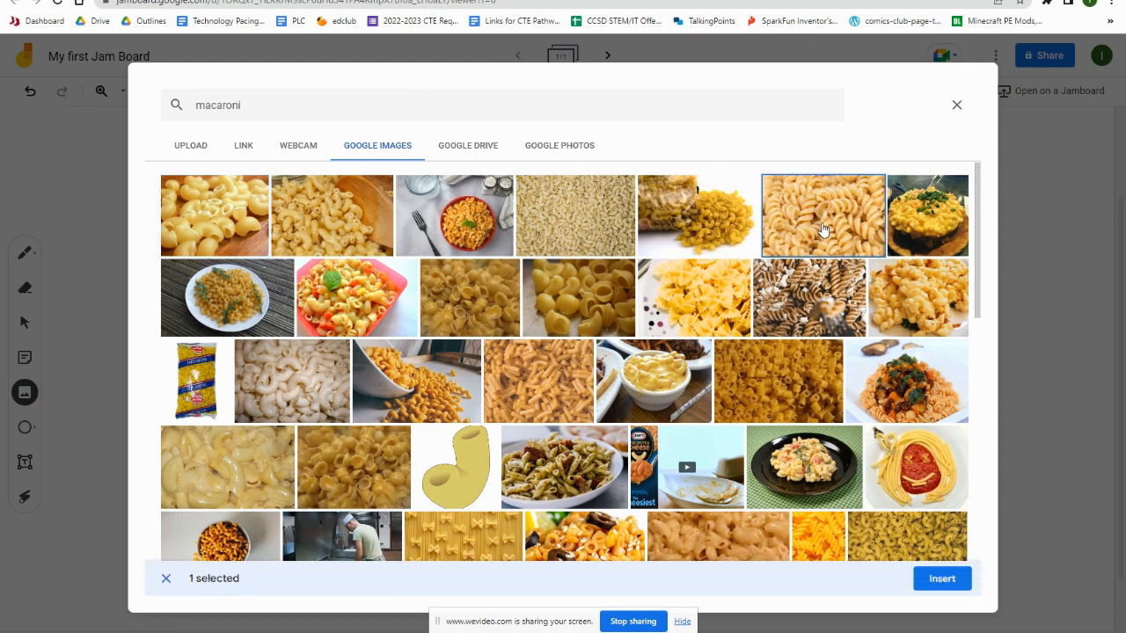
double_click(820, 227)
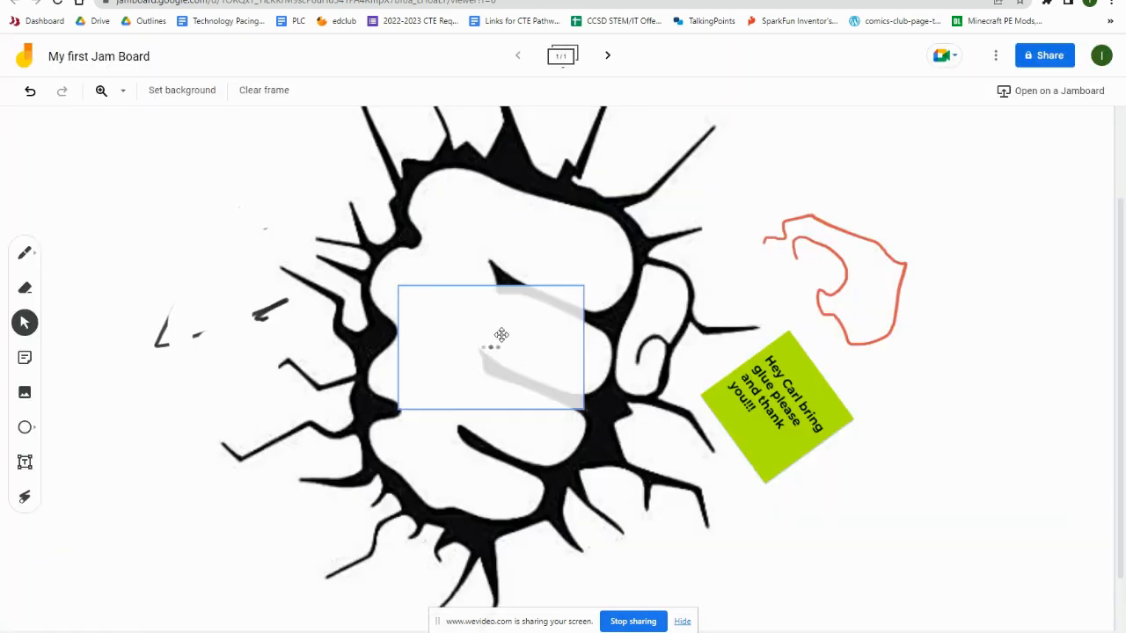
left_click_drag(457, 325, 561, 181)
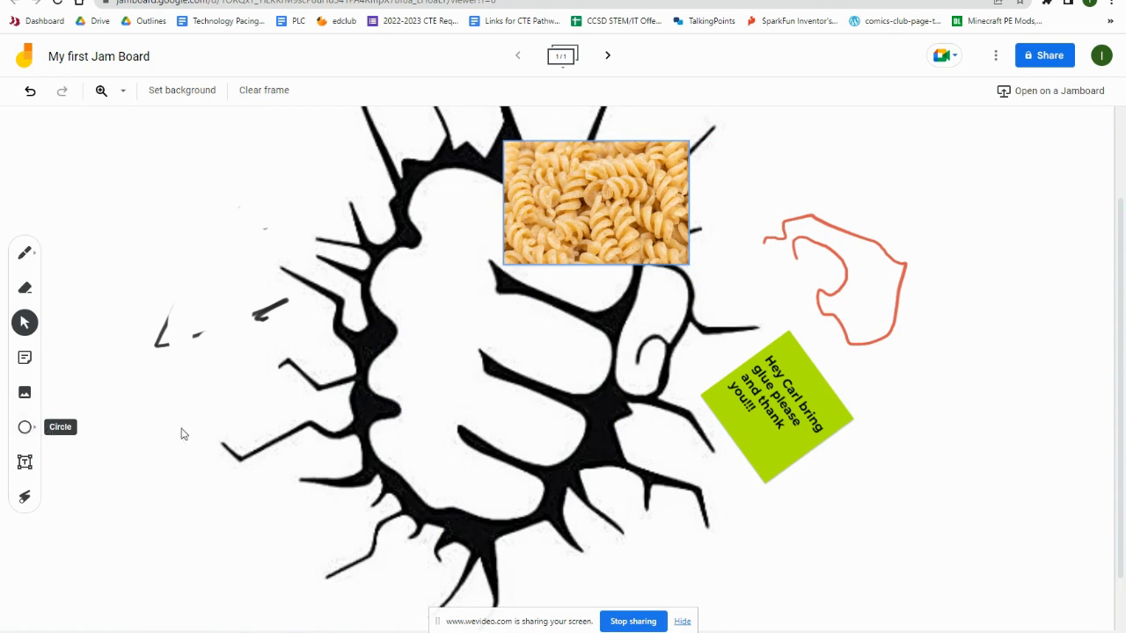
Activate the Circle shape tool and show the other available shapes
scroll(450, 407, "down", 1)
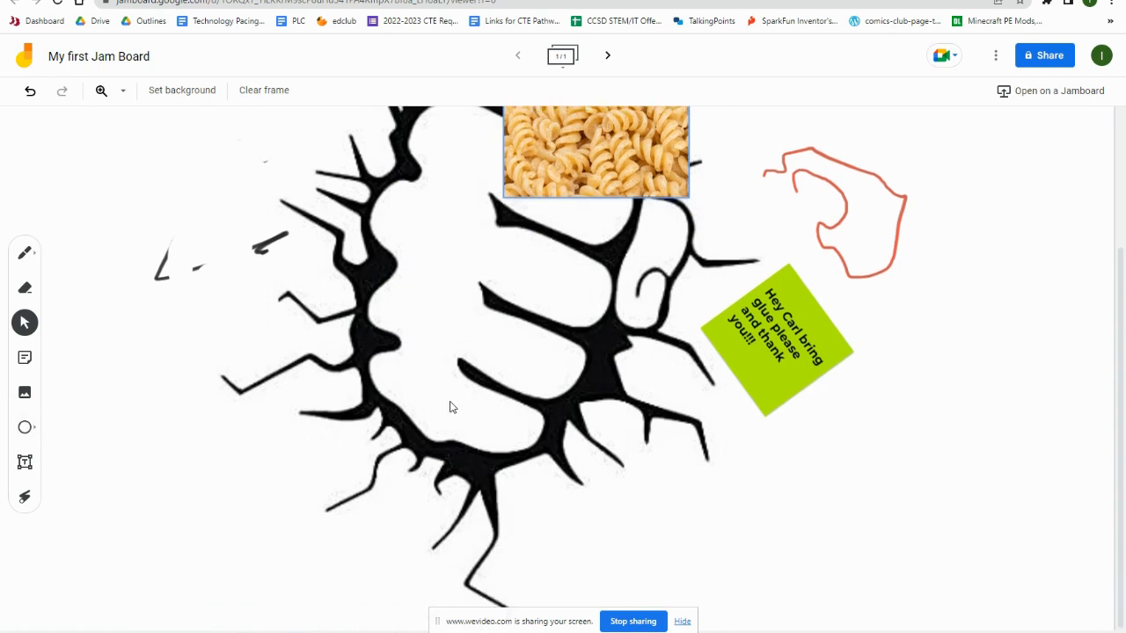
left_click(26, 429)
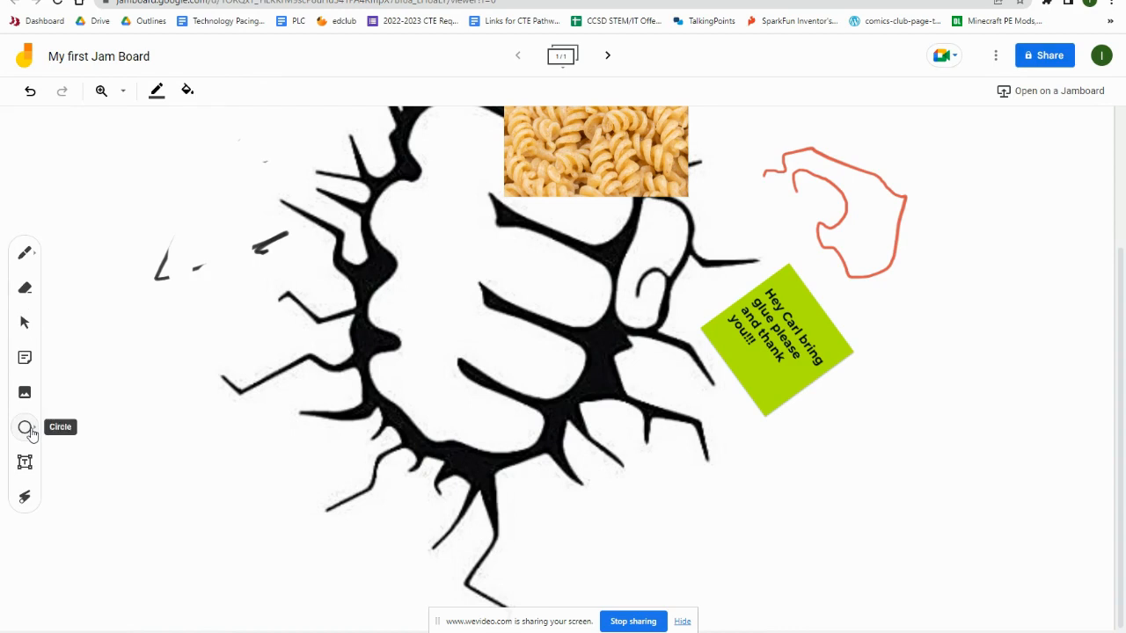
left_click(26, 431)
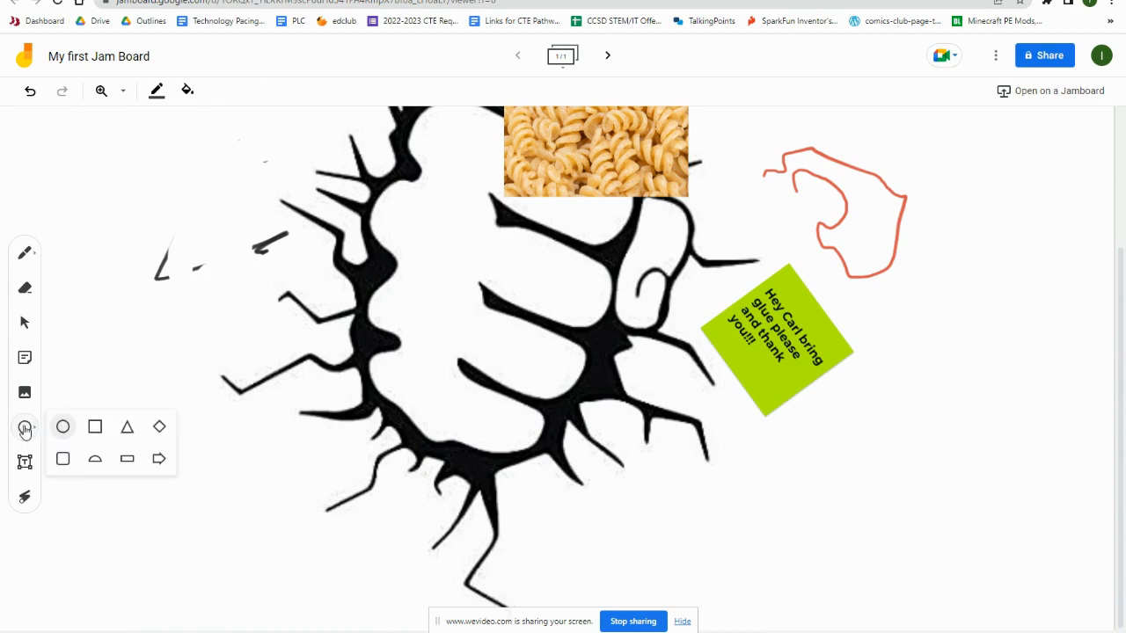